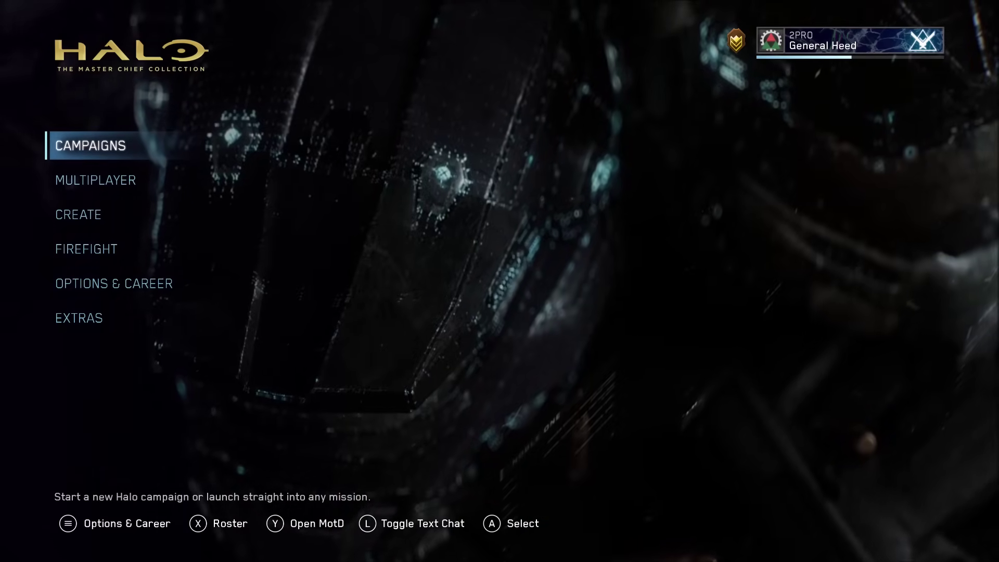
Browse MCC's main menu and campaign list by keyboard, peeking at Halo: Reach, then return to the main menu.
{"action": "key", "text": "Down"}
{"action": "key", "text": "Down"}
{"action": "key", "text": "Down"}
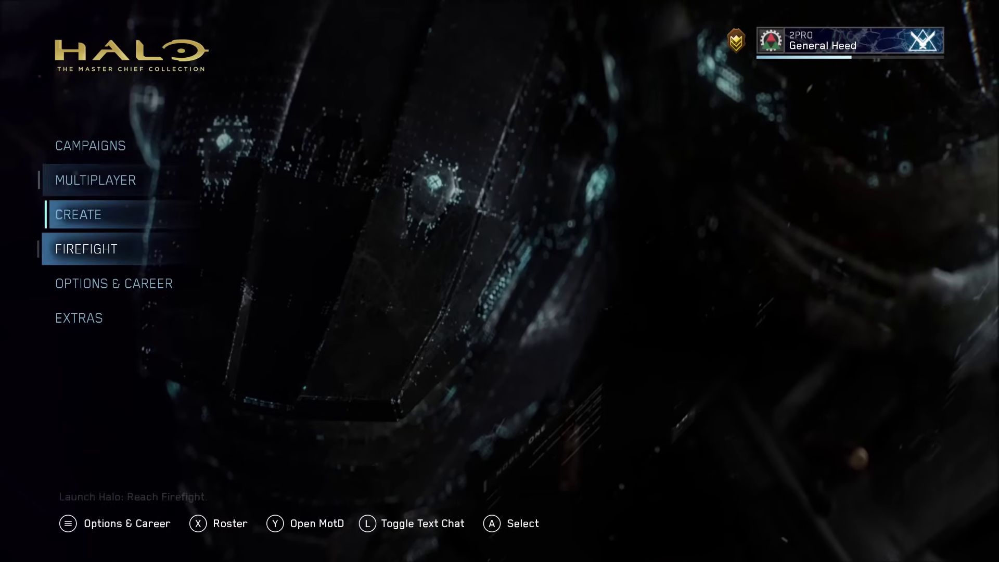
{"action": "key", "text": "Down"}
{"action": "key", "text": "Down"}
{"action": "key", "text": "Up"}
{"action": "key", "text": "Up"}
{"action": "key", "text": "Up"}
{"action": "key", "text": "Up"}
{"action": "key", "text": "Up"}
{"action": "key", "text": "Return"}
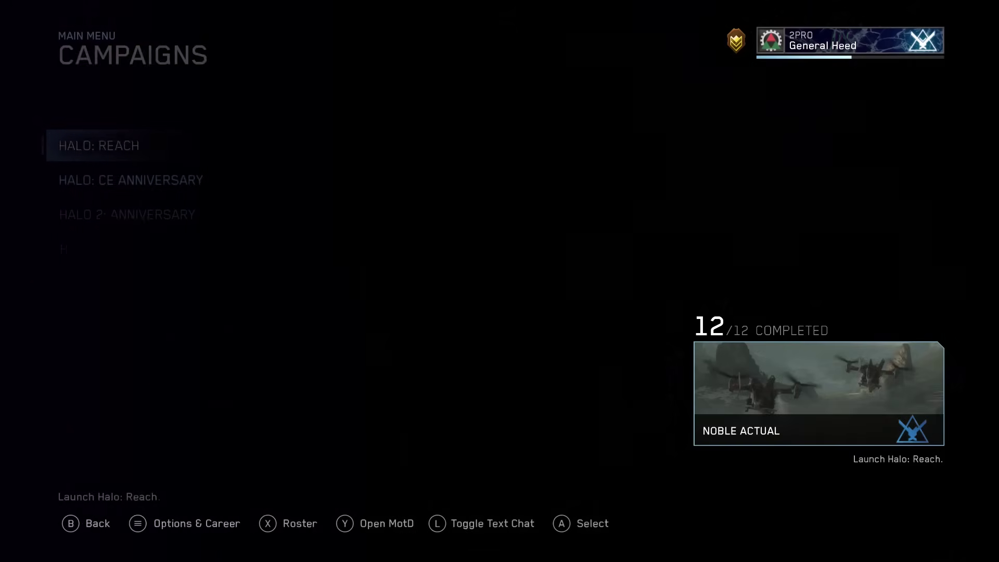
{"action": "key", "text": "Down"}
{"action": "key", "text": "Down"}
{"action": "key", "text": "Down"}
{"action": "key", "text": "Up"}
{"action": "key", "text": "Up"}
{"action": "key", "text": "Up"}
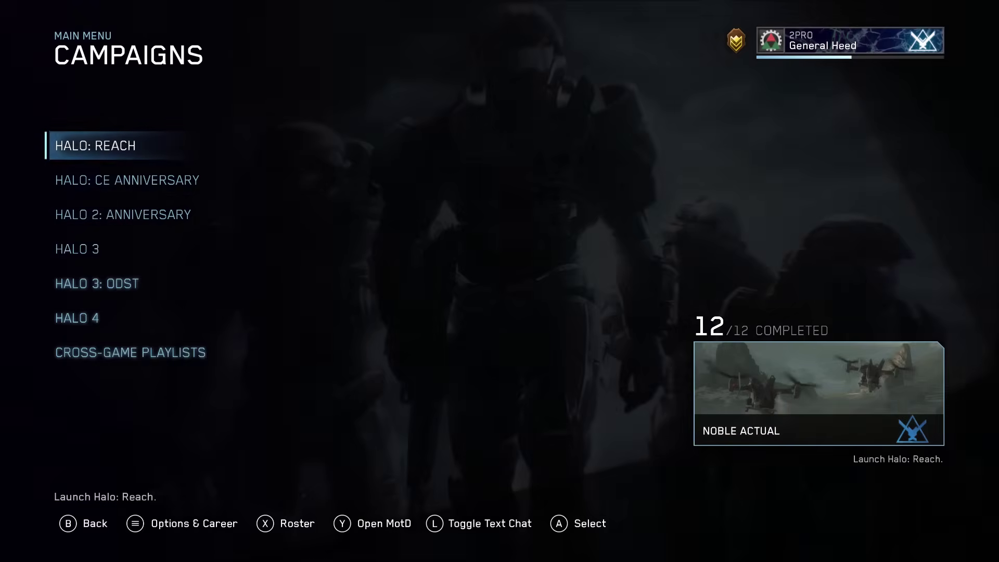
{"action": "key", "text": "Return"}
{"action": "key", "text": "Down"}
{"action": "key", "text": "Escape"}
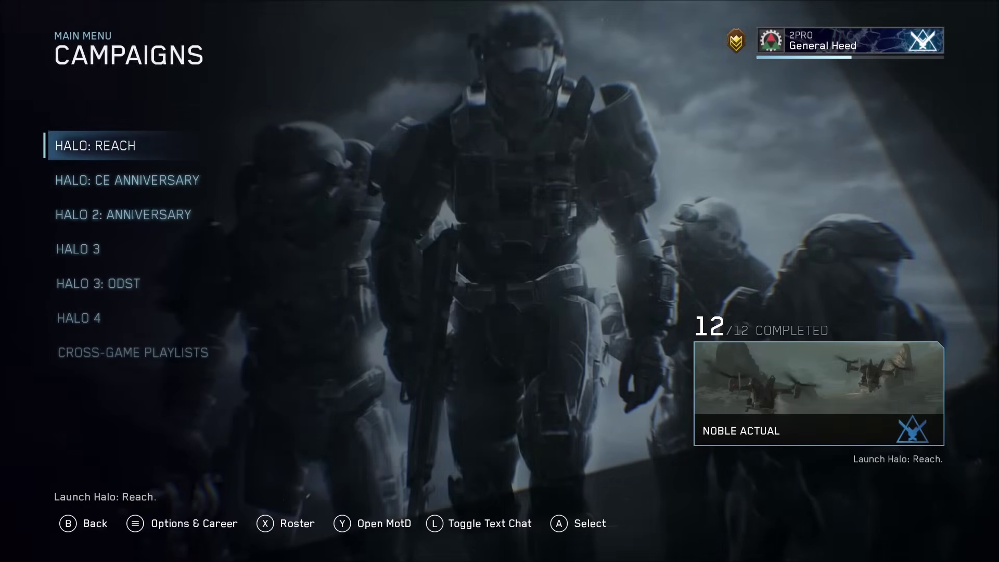
{"action": "key", "text": "Down"}
{"action": "key", "text": "Down"}
{"action": "key", "text": "Down"}
{"action": "key", "text": "Escape"}
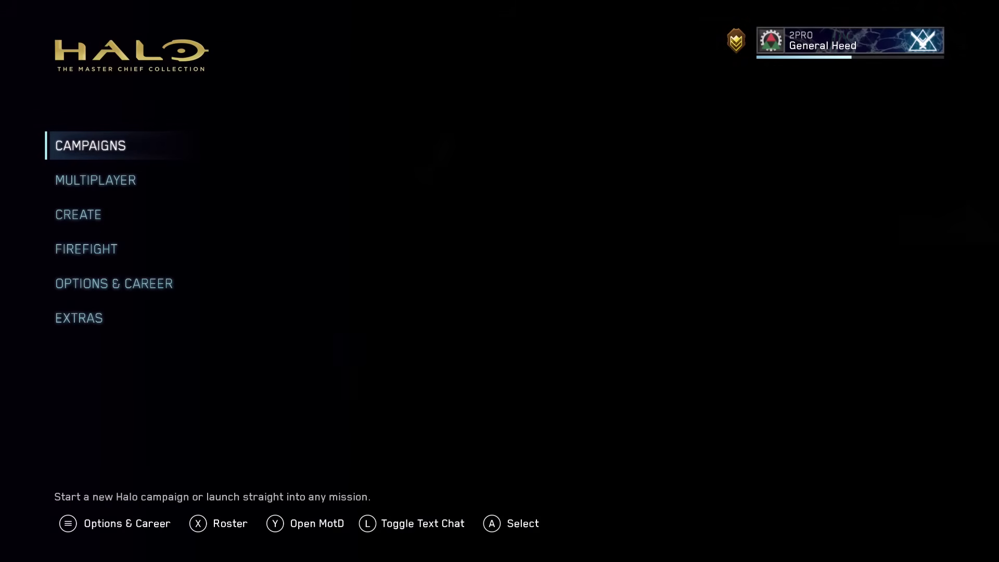
{"action": "key", "text": "Down"}
{"action": "key", "text": "Down"}
{"action": "key", "text": "Down"}
{"action": "key", "text": "Down"}
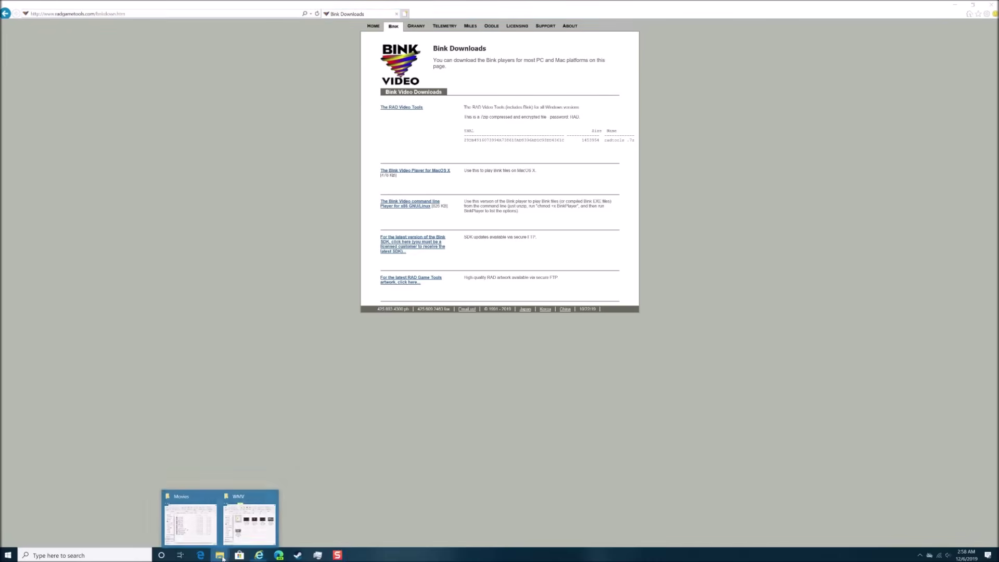
Look through the Minecraft, Forza Horizon 4, Gears of War, Halo 3 and Halo_Reach WMV clips, then minimize the folder.
{"action": "left_click", "coordinate": [250, 522]}
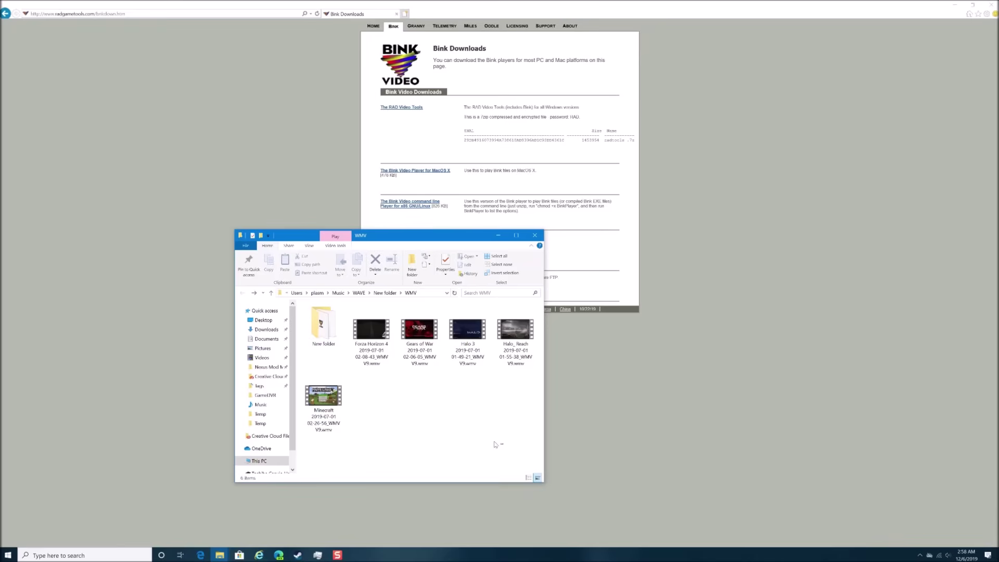
{"action": "left_click_drag", "start_coordinate": [504, 445], "coordinate": [351, 397]}
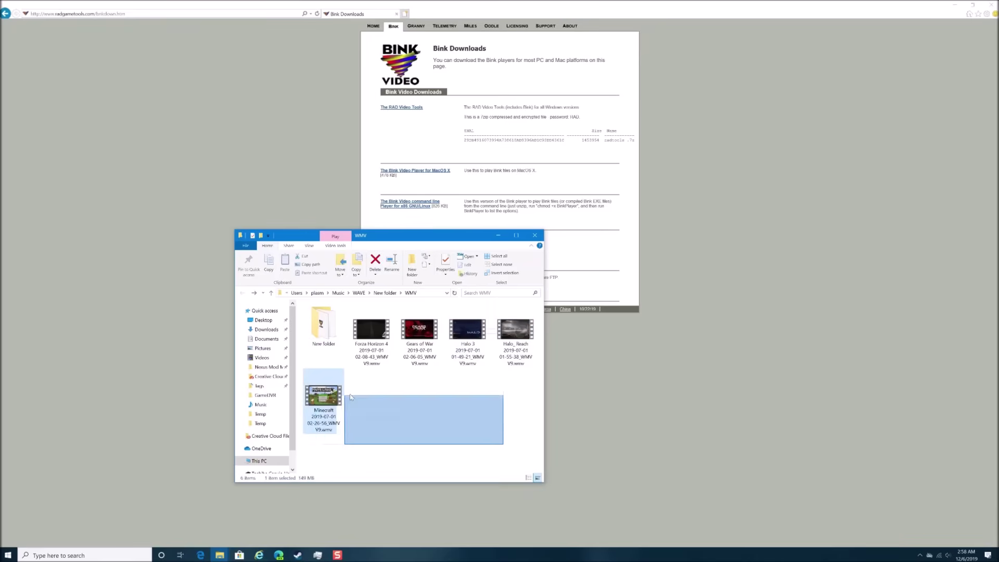
{"action": "left_click_drag", "start_coordinate": [350, 397], "coordinate": [453, 304]}
{"action": "left_click", "coordinate": [336, 414]}
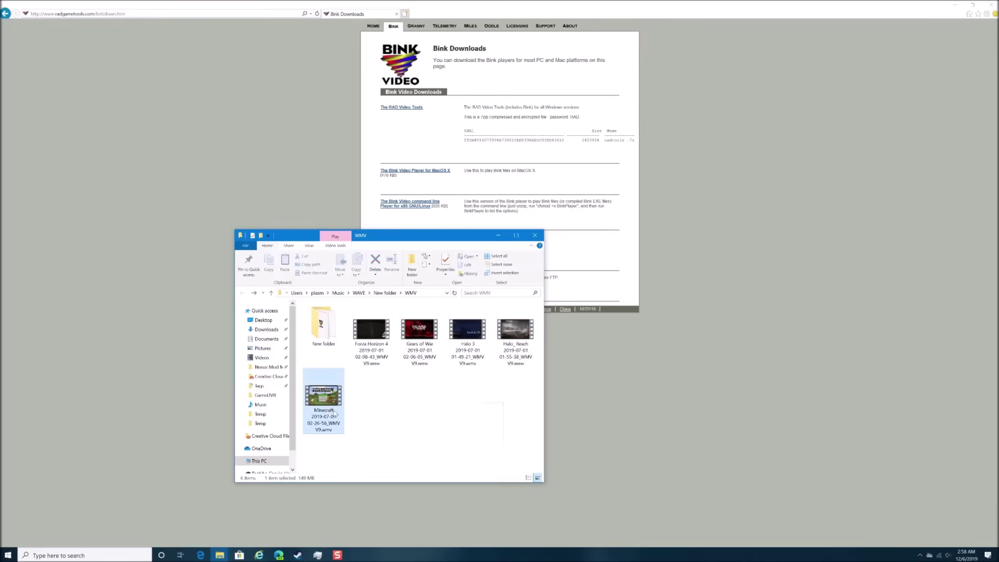
{"action": "left_click", "coordinate": [372, 347]}
{"action": "left_click", "coordinate": [419, 351]}
{"action": "left_click", "coordinate": [471, 364]}
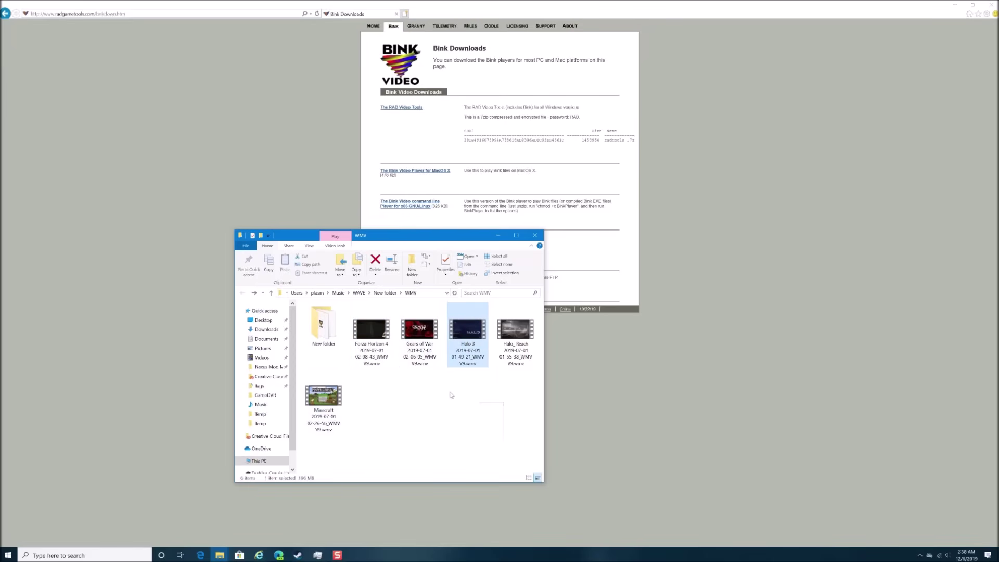
{"action": "left_click", "coordinate": [515, 344]}
{"action": "left_click", "coordinate": [478, 352]}
{"action": "left_click", "coordinate": [499, 236]}
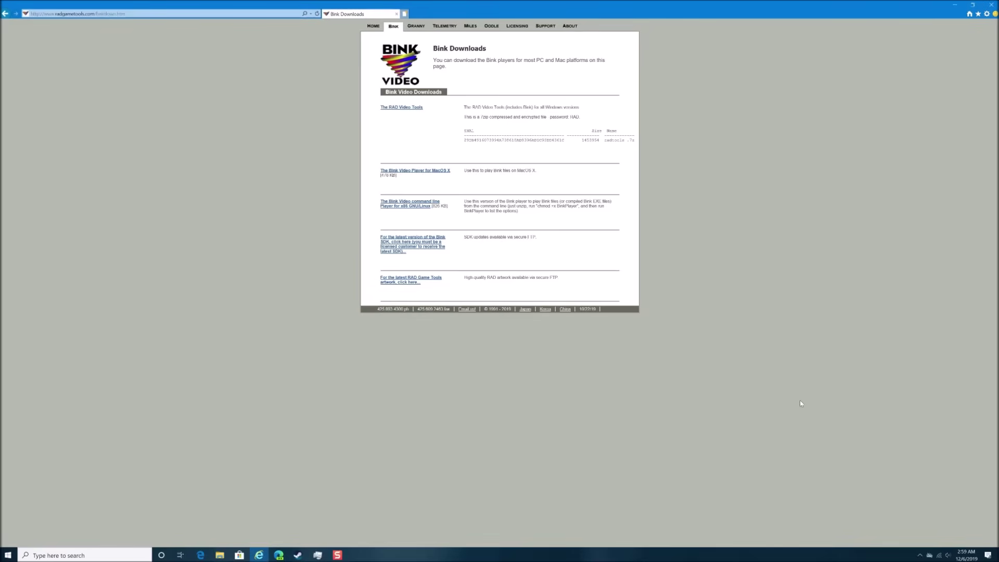
{"action": "left_click_drag", "start_coordinate": [805, 417], "coordinate": [271, 81]}
{"action": "left_click", "coordinate": [148, 14]}
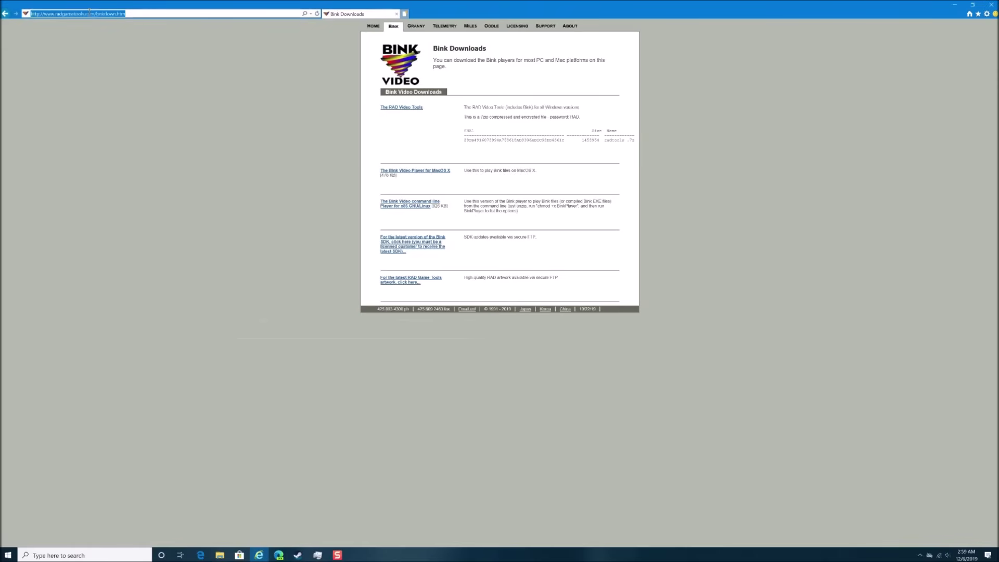
{"action": "left_click", "coordinate": [239, 60]}
{"action": "left_click_drag", "start_coordinate": [610, 150], "coordinate": [428, 107]}
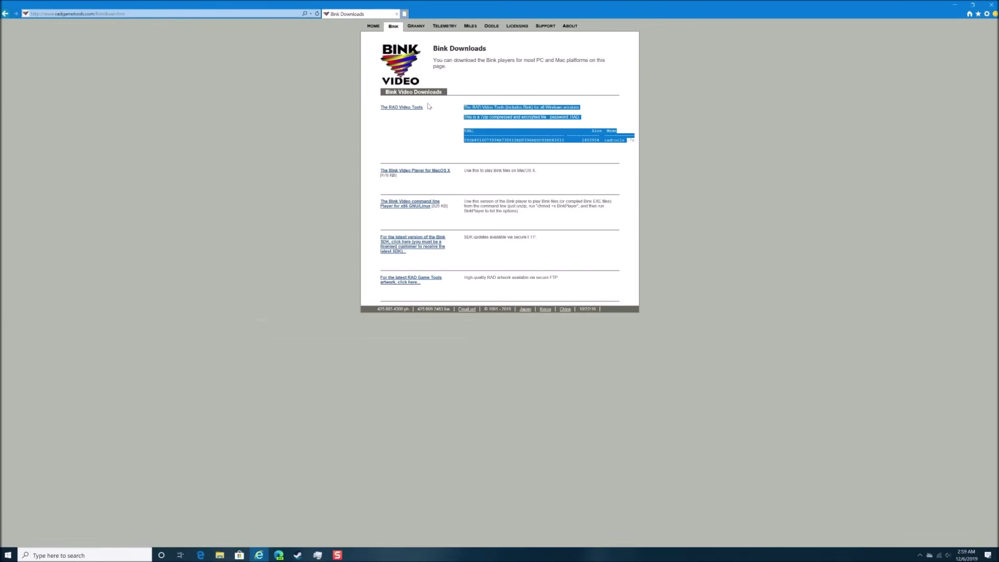
{"action": "left_click", "coordinate": [412, 110]}
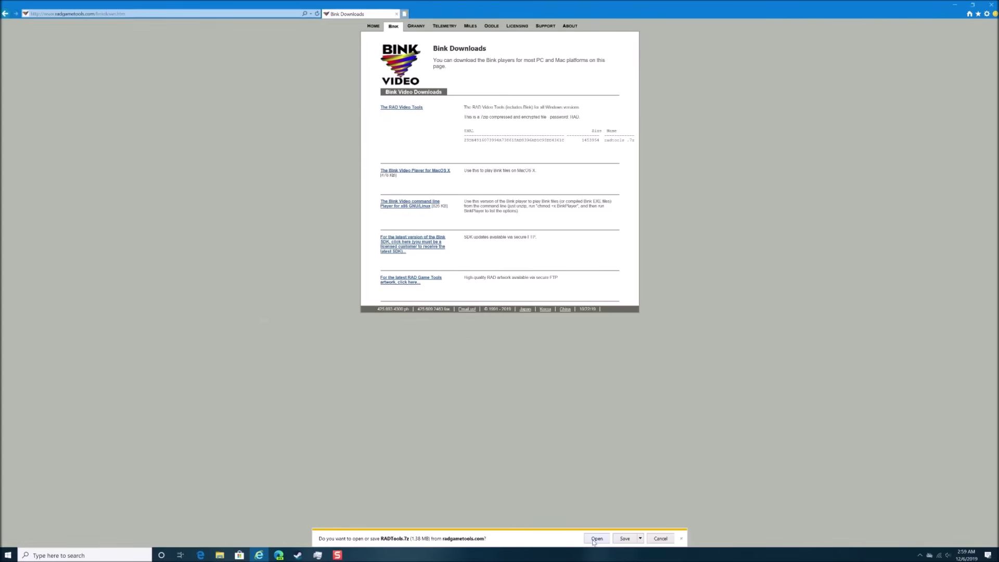
{"action": "left_click", "coordinate": [659, 539]}
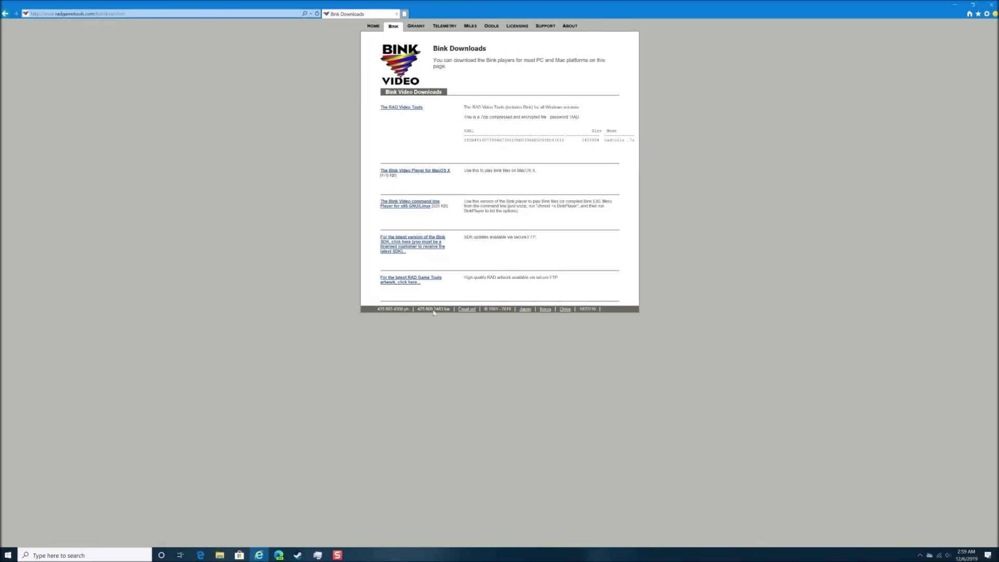
{"action": "double_click", "coordinate": [573, 118]}
{"action": "left_click", "coordinate": [586, 121]}
Launch RAD Video Tools and load the Halo 3 WMV recording into the Bink Compressor via 'Bink it!'.
{"action": "key", "text": "super"}
{"action": "type", "text": "rad"}
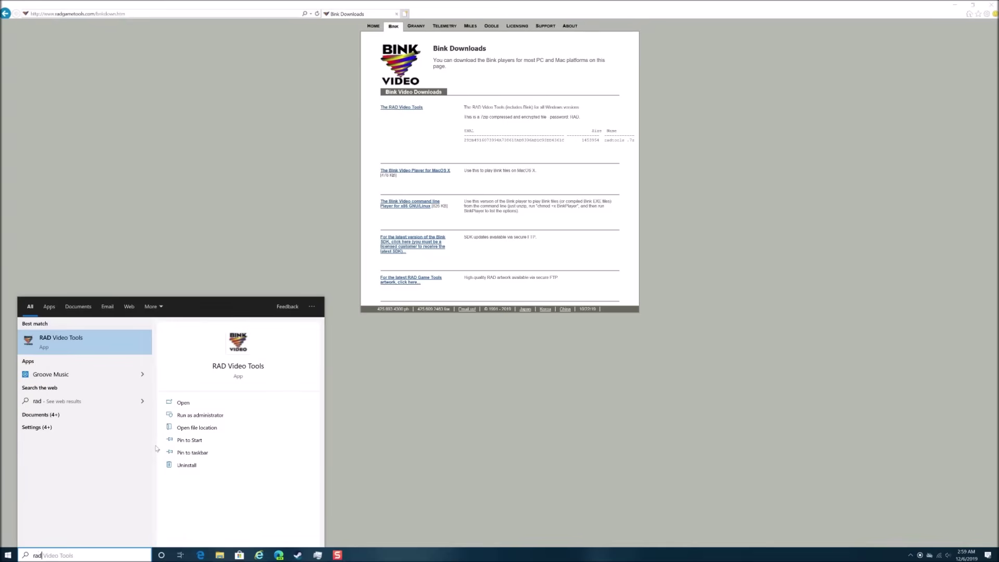
{"action": "left_click", "coordinate": [69, 342]}
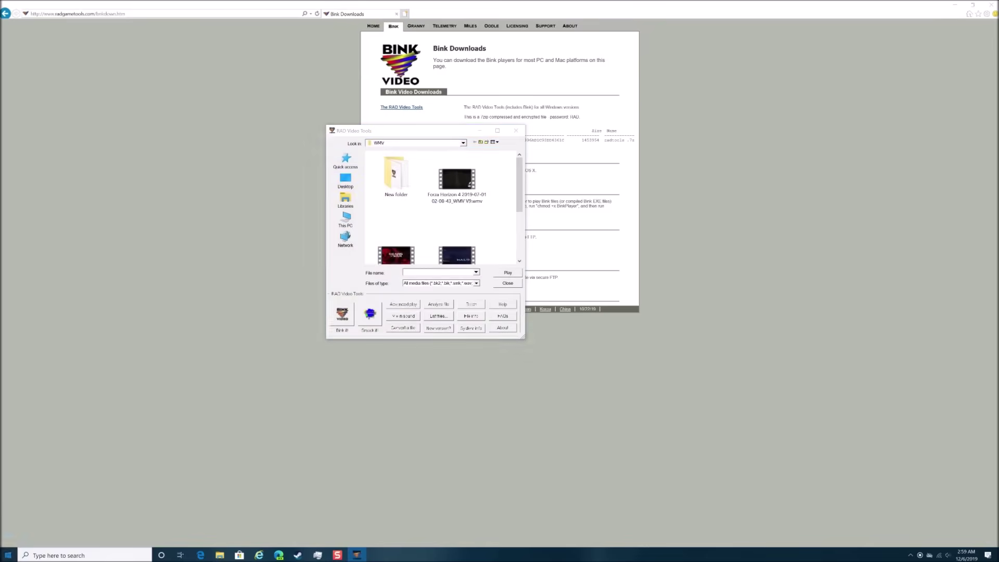
{"action": "key", "text": "super"}
{"action": "key", "text": "super"}
{"action": "left_click", "coordinate": [513, 184]}
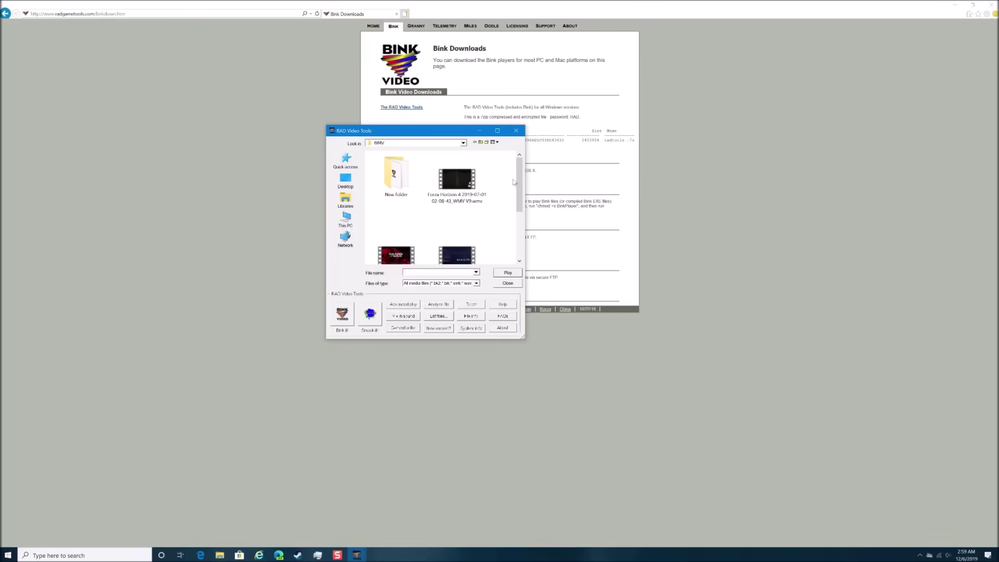
{"action": "scroll", "coordinate": [514, 183], "scroll_direction": "down", "scroll_amount": 2}
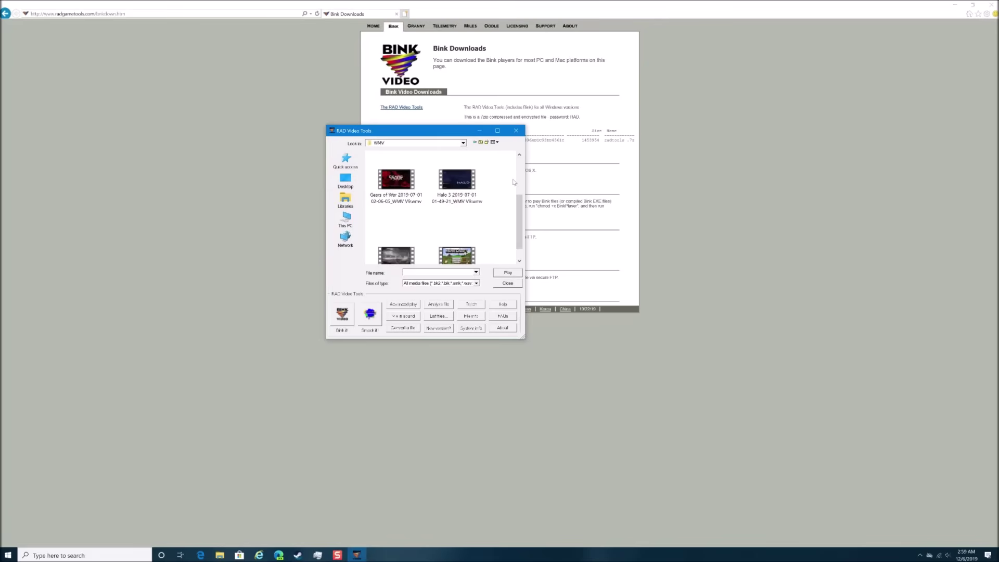
{"action": "scroll", "coordinate": [514, 183], "scroll_direction": "up", "scroll_amount": 2}
{"action": "scroll", "coordinate": [514, 182], "scroll_direction": "down", "scroll_amount": 3}
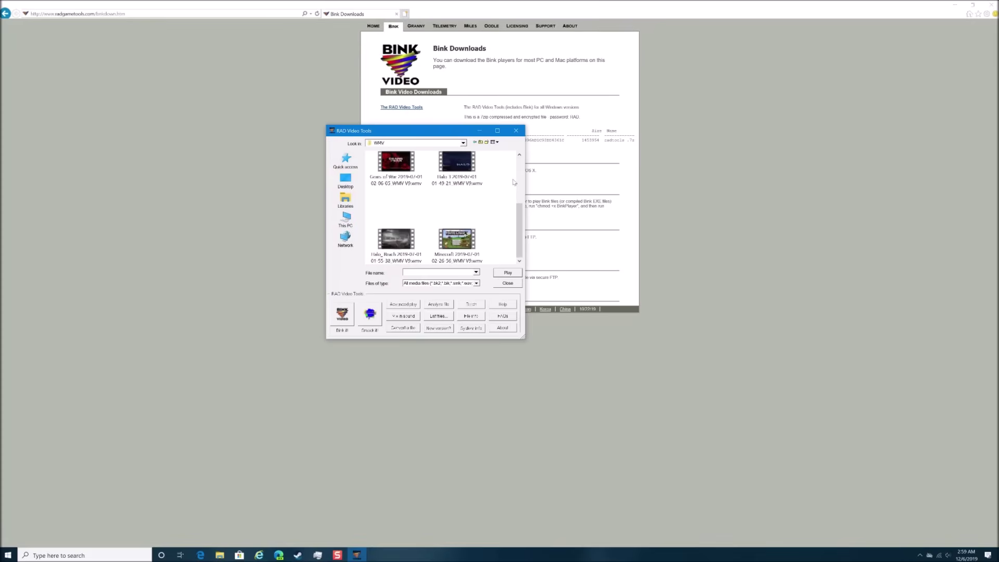
{"action": "scroll", "coordinate": [514, 182], "scroll_direction": "up", "scroll_amount": 3}
{"action": "scroll", "coordinate": [514, 183], "scroll_direction": "down", "scroll_amount": 2}
{"action": "left_click", "coordinate": [456, 218]}
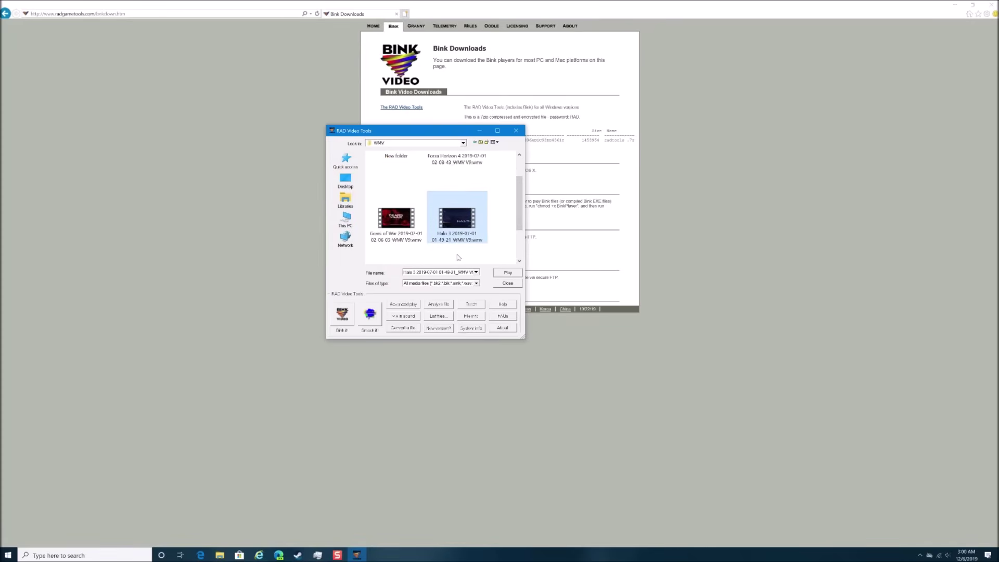
{"action": "left_click", "coordinate": [343, 316]}
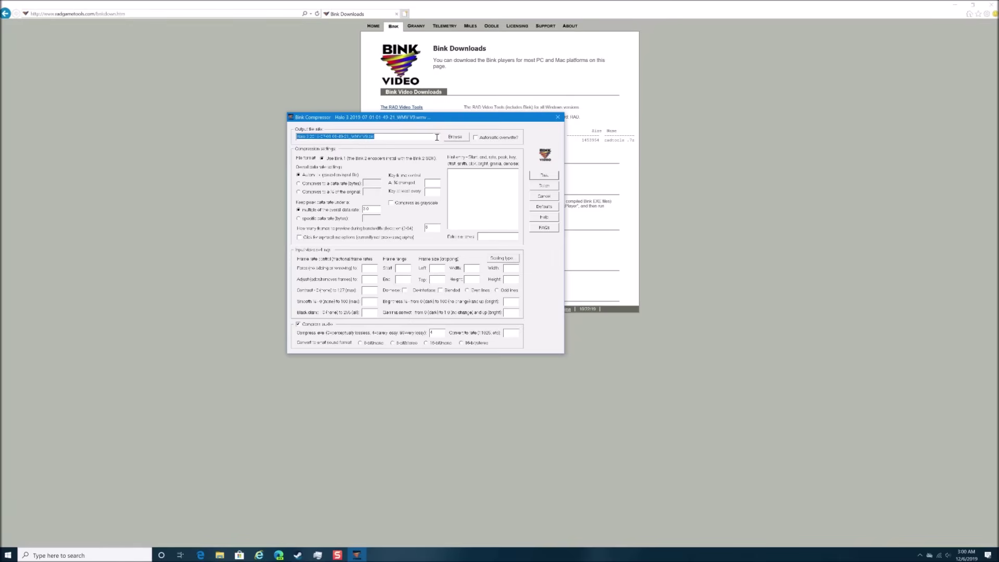
Start compressing the Halo 3 clip to Bink video with the default settings.
{"action": "left_click", "coordinate": [555, 178]}
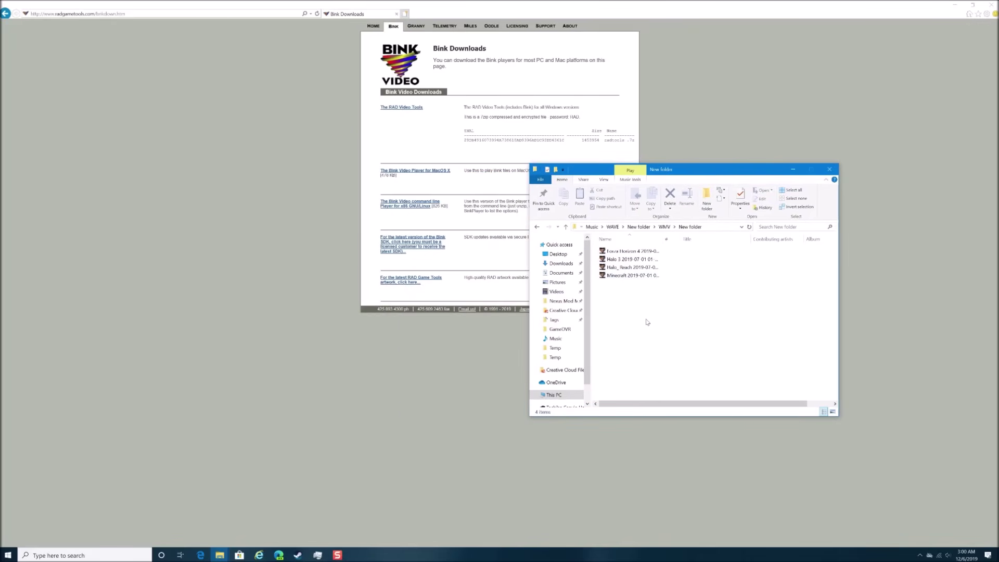
Select and deselect clips in the New folder window, which still shows four WMVs and no Bink file.
{"action": "left_click_drag", "start_coordinate": [647, 322], "coordinate": [642, 282]}
{"action": "left_click", "coordinate": [641, 279]}
{"action": "key", "text": "Up"}
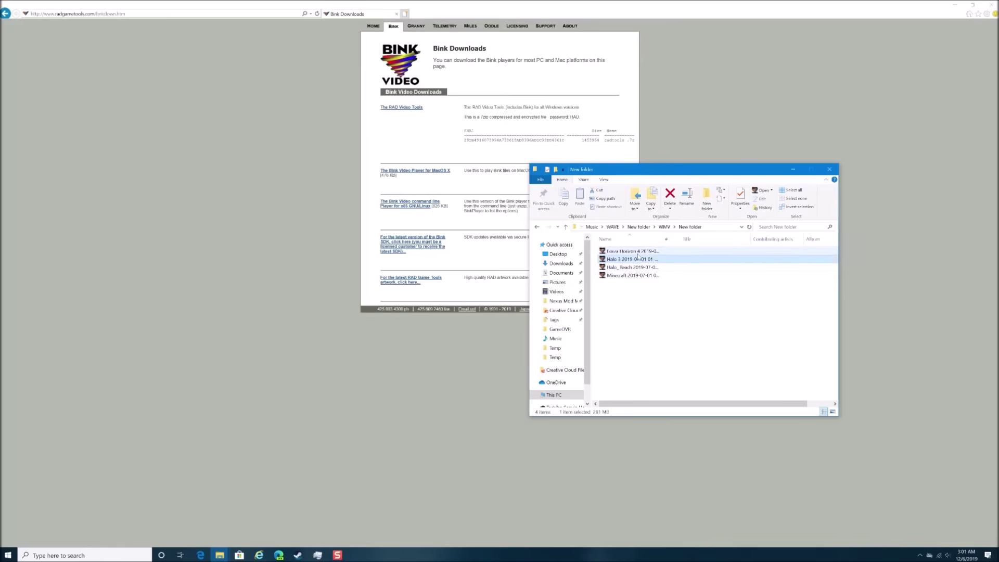
{"action": "left_click", "coordinate": [633, 313]}
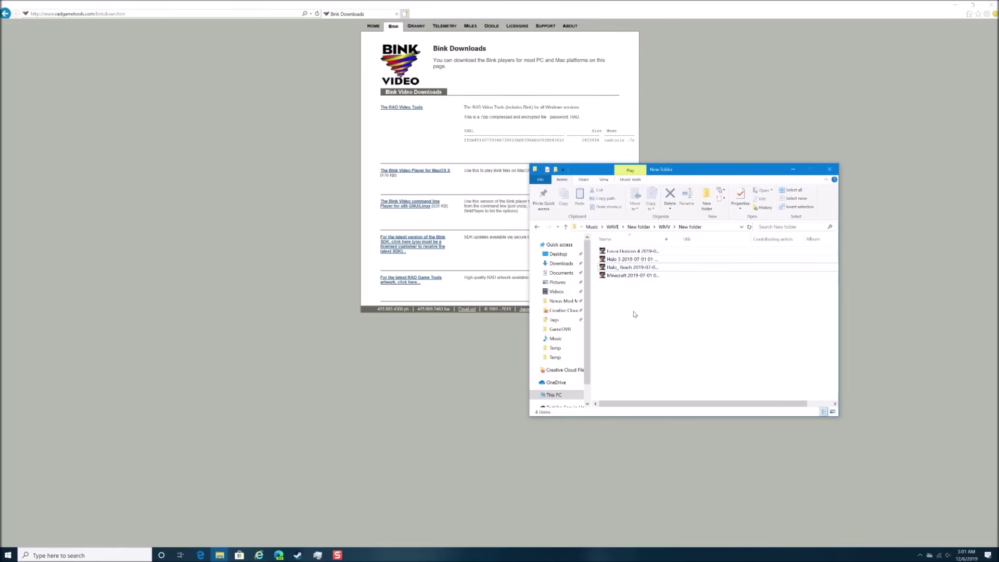
Switch to the game's install folder and navigate into MCC > Content > Movies.
{"action": "key", "text": "alt+Tab"}
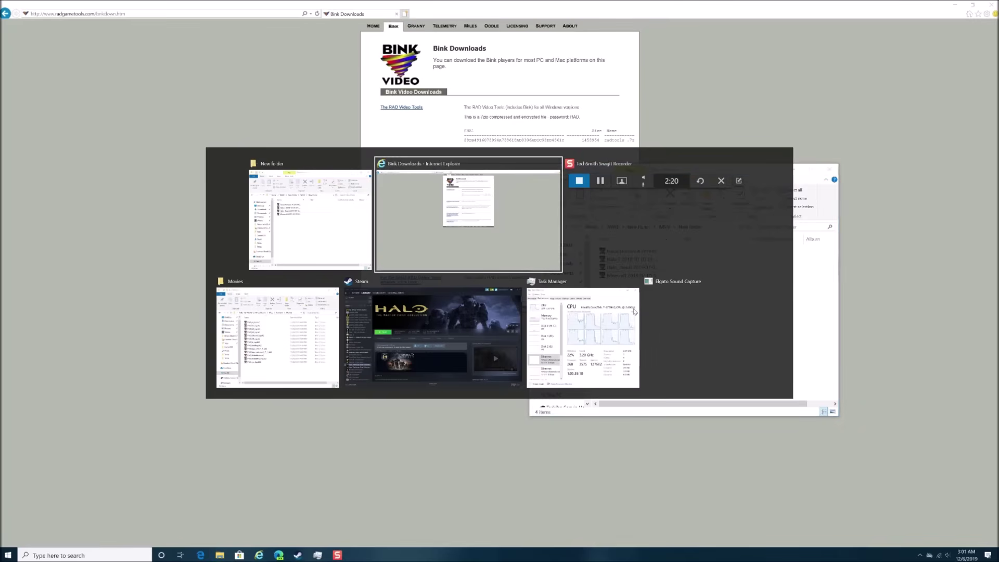
{"action": "left_click", "coordinate": [296, 233]}
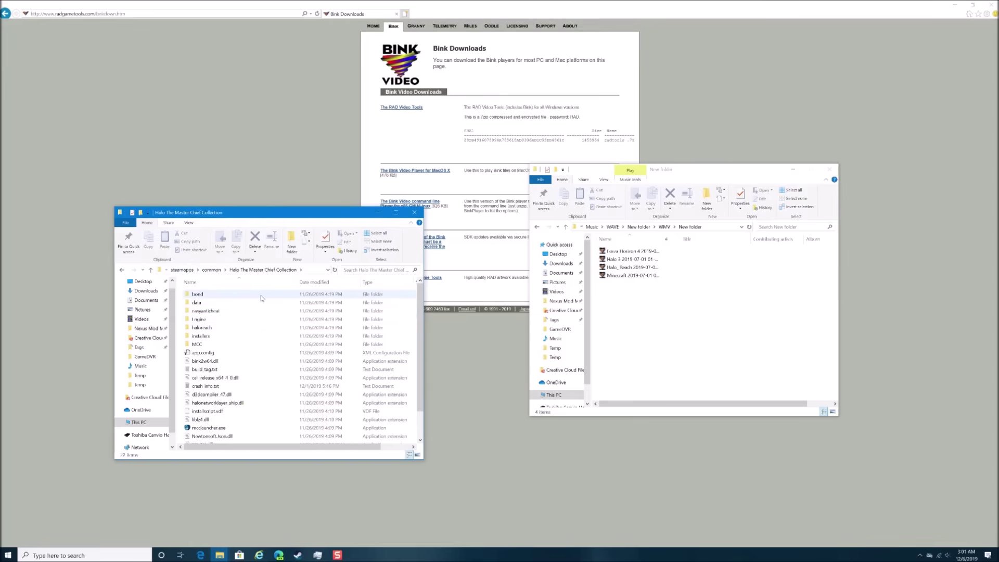
{"action": "double_click", "coordinate": [270, 346]}
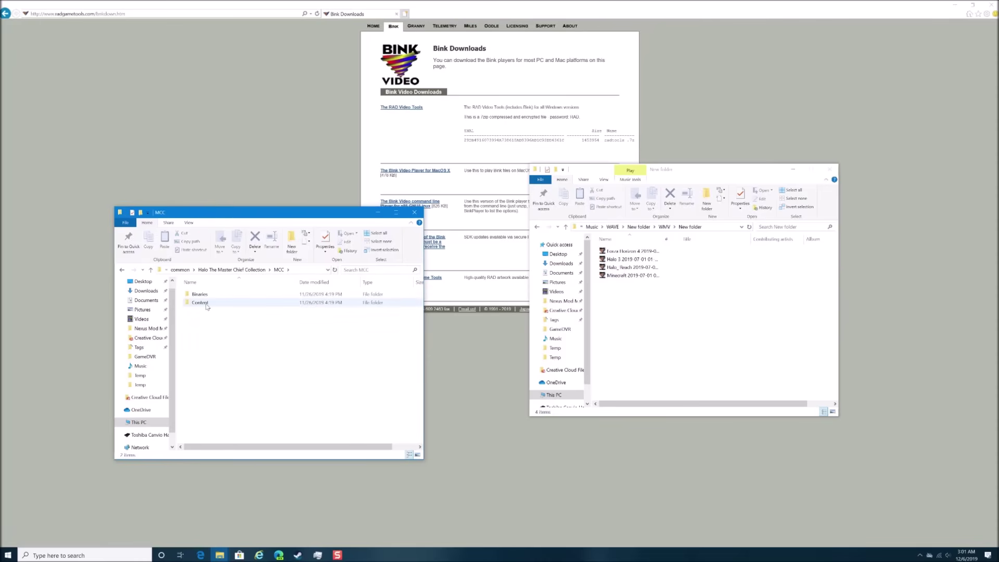
{"action": "double_click", "coordinate": [202, 303]}
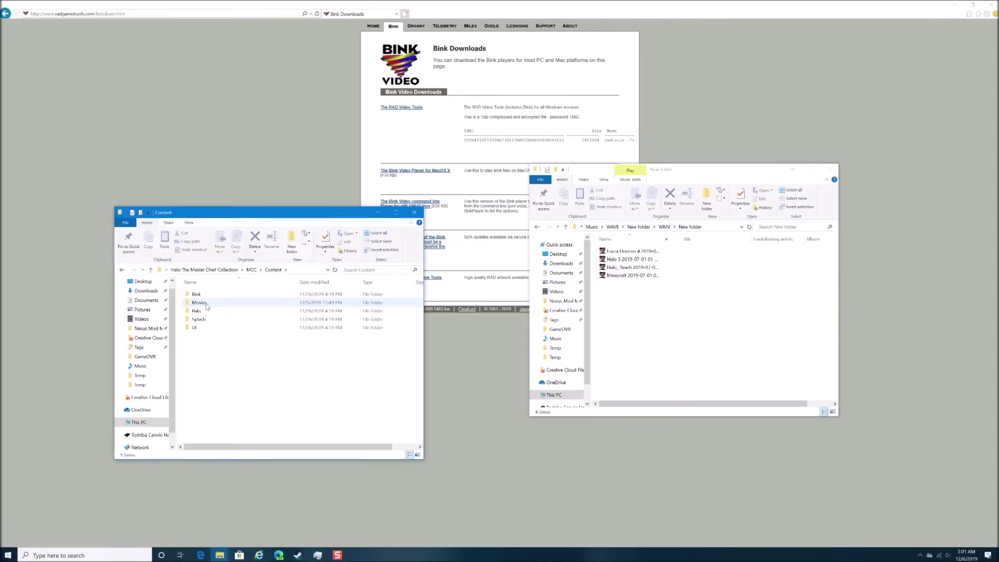
{"action": "double_click", "coordinate": [208, 304]}
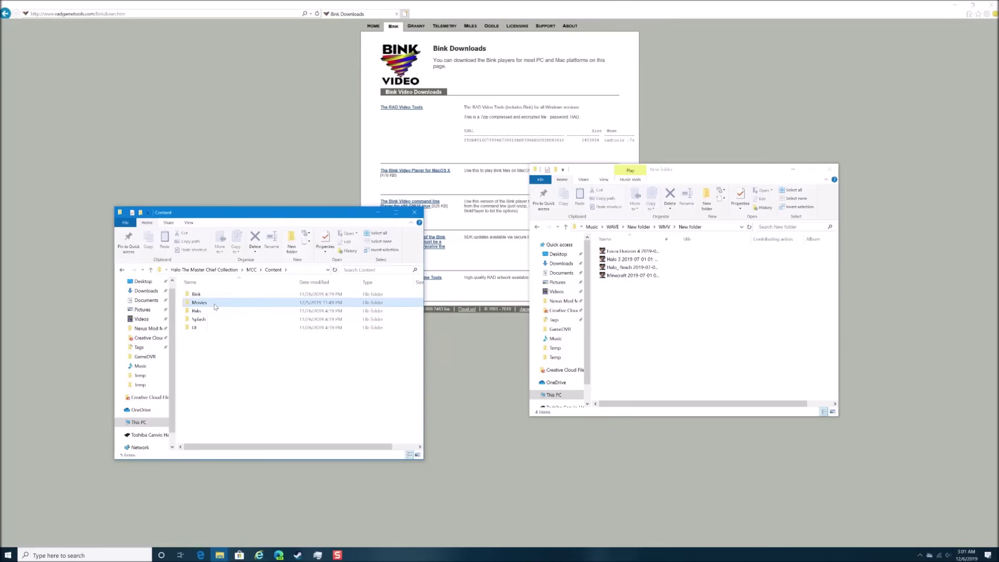
Rename the existing FMS_MainMenu_v2.bk2 to FMS_MainMenu_v2 (1).bk2 as a backup.
{"action": "mouse_move", "coordinate": [256, 418]}
{"action": "left_mouse_down"}
{"action": "mouse_move", "coordinate": [235, 291]}
{"action": "mouse_move", "coordinate": [249, 414]}
{"action": "left_mouse_up"}
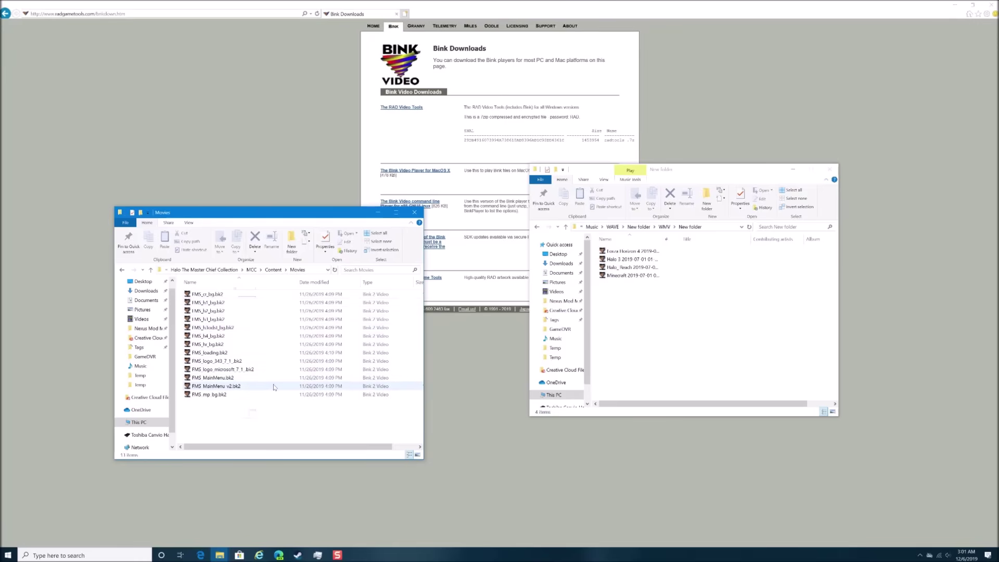
{"action": "left_click", "coordinate": [237, 388]}
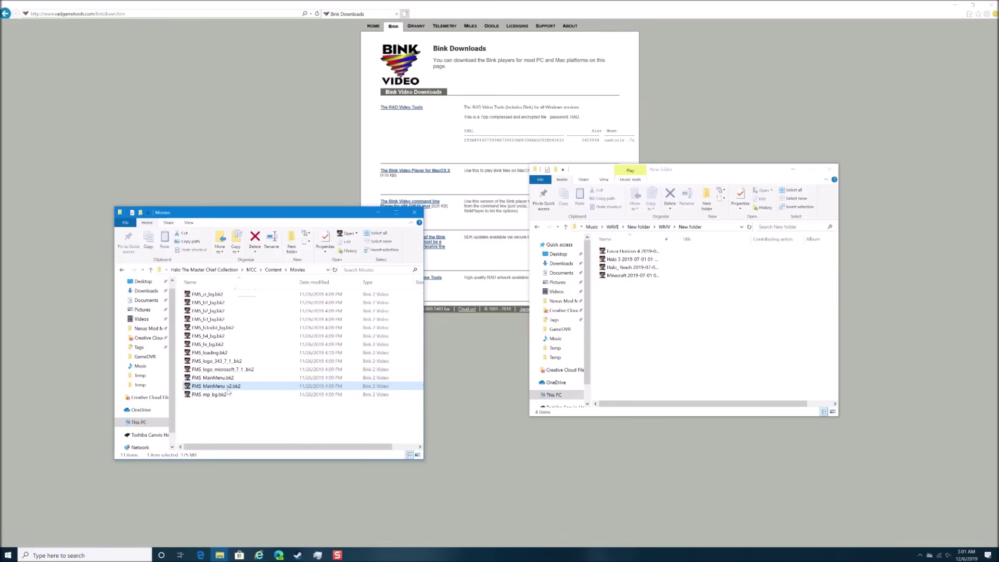
{"action": "key", "text": "F2"}
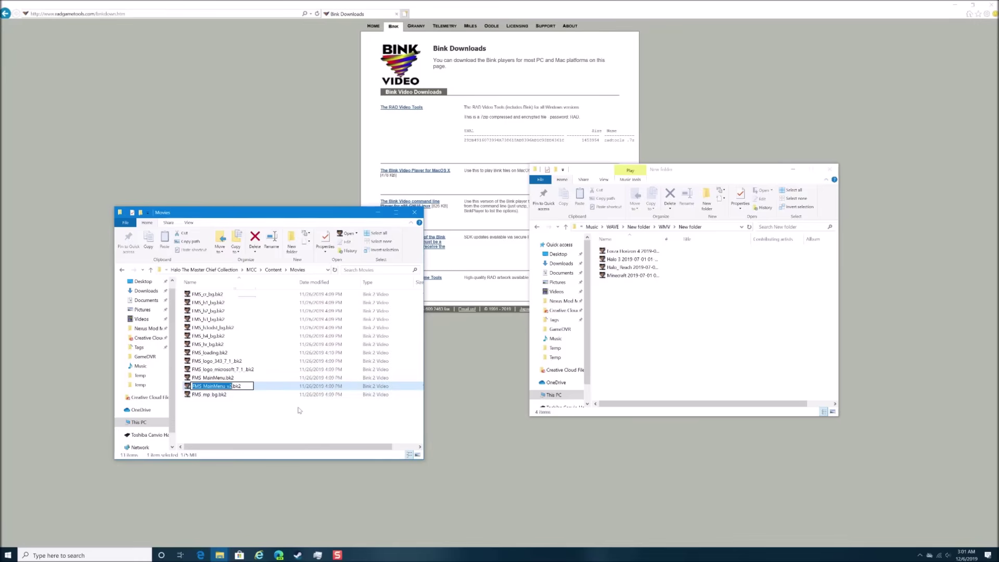
{"action": "key", "text": "Right"}
{"action": "type", "text": "(1)"}
{"action": "key", "text": "Return"}
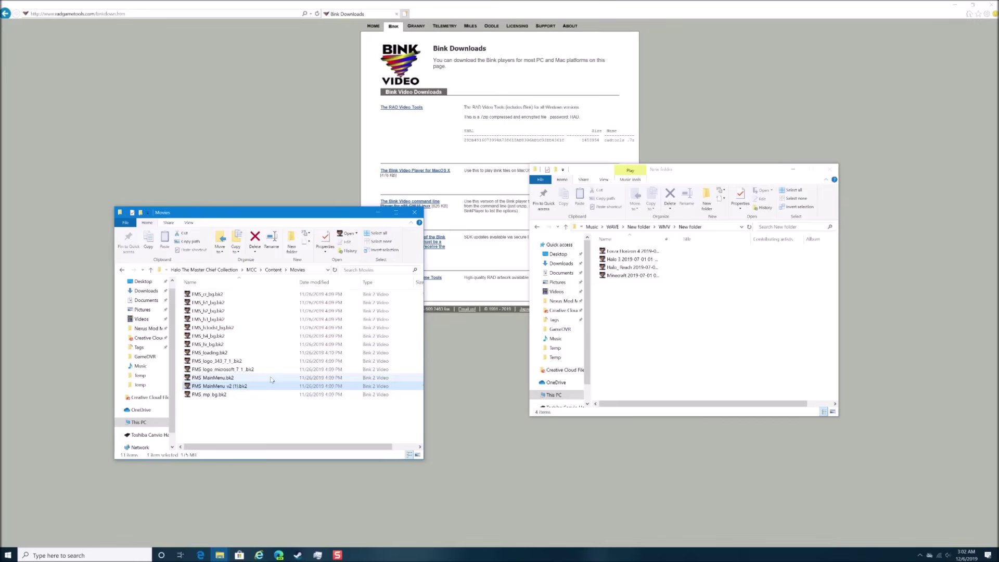
Rename the converted Halo 3 clip to FMS_MainMenu_v2.bk2, accept the extension change, and copy it into Movies.
{"action": "left_click", "coordinate": [671, 260]}
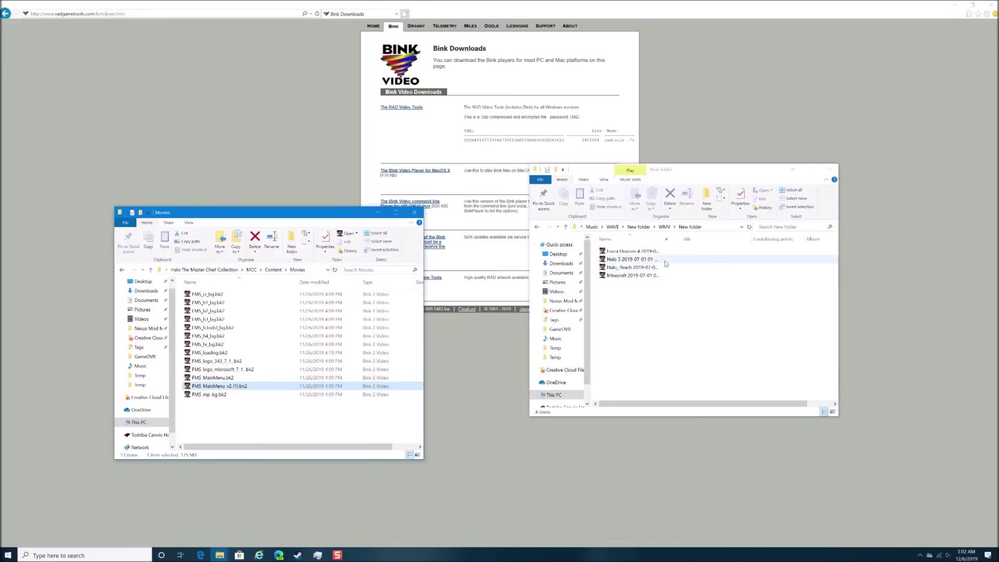
{"action": "left_click", "coordinate": [638, 260]}
{"action": "type", "text": "FMS_MainMenu v2.bk2"}
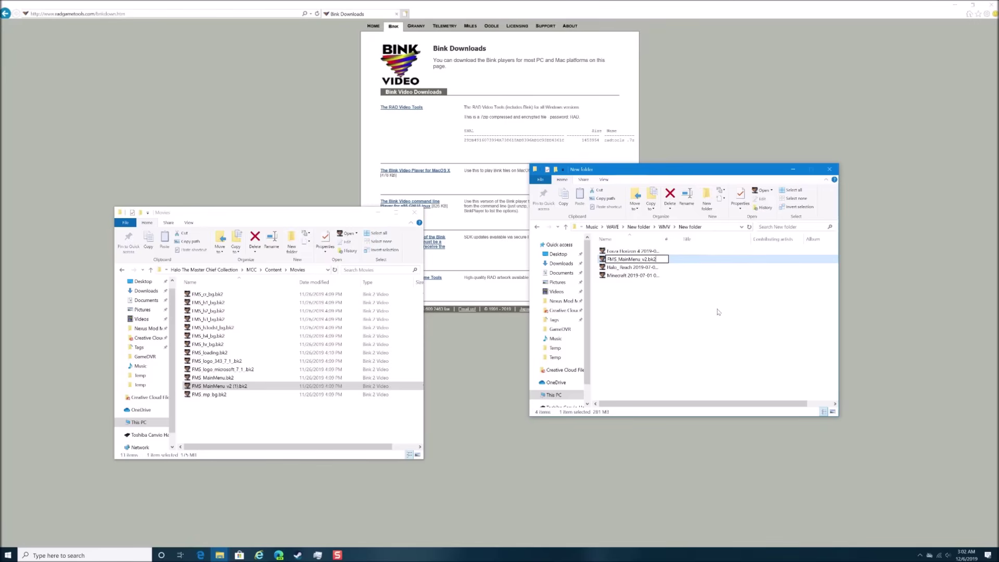
{"action": "key", "text": "Return"}
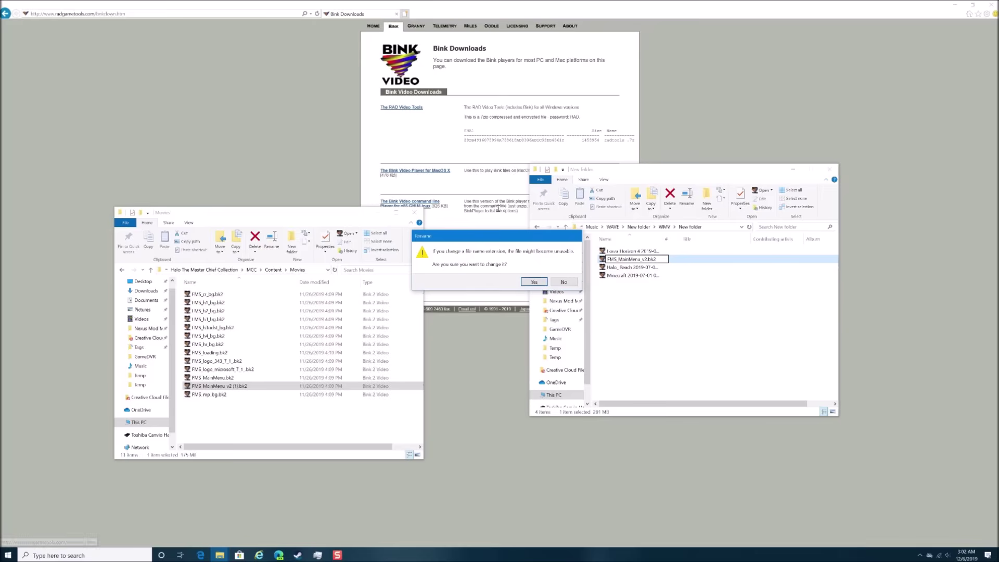
{"action": "left_click", "coordinate": [534, 282]}
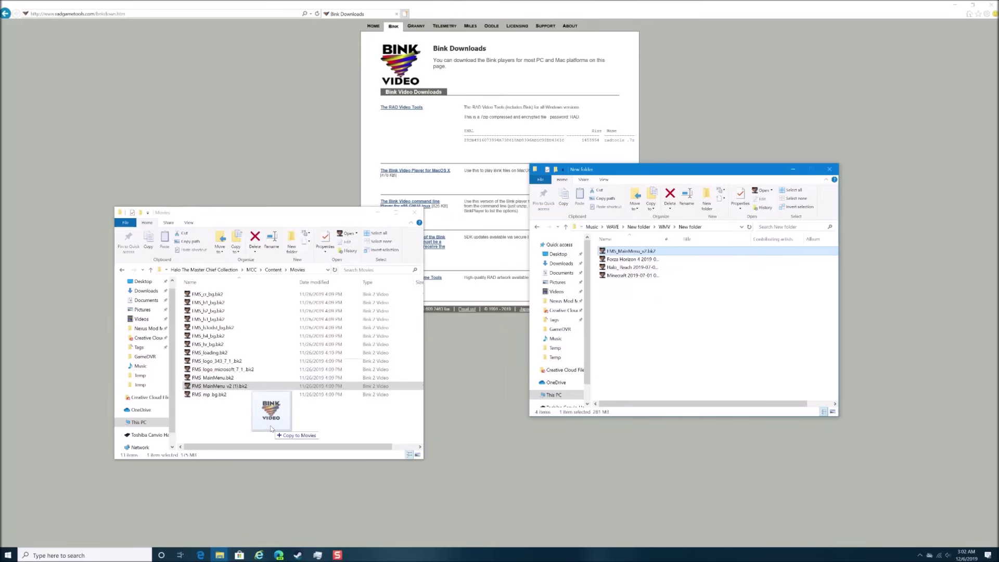
{"action": "left_click_drag", "start_coordinate": [271, 428], "coordinate": [270, 429]}
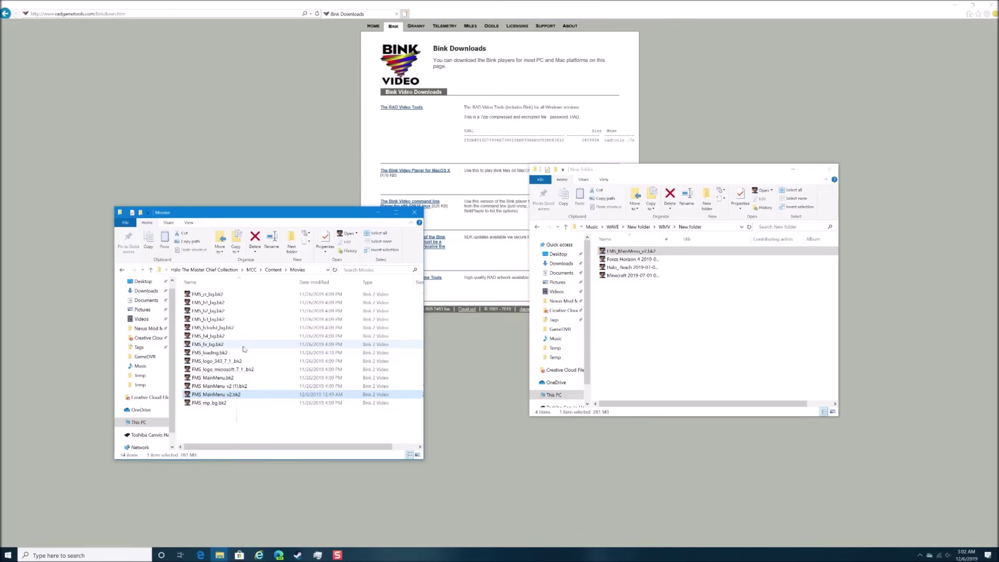
Finish renaming the converted Halo_Reach clip to FMS_hr_bg.
{"action": "left_click", "coordinate": [208, 348]}
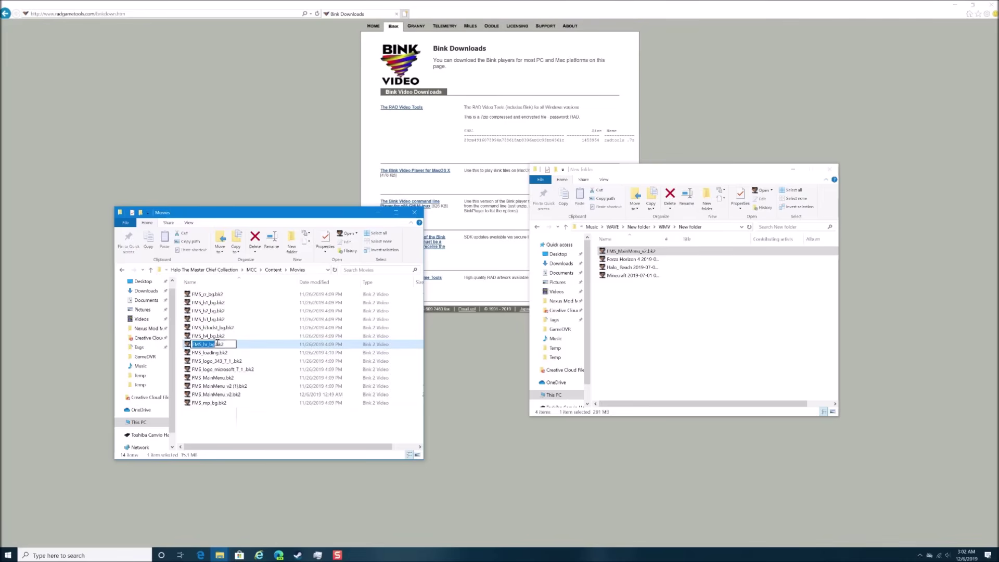
{"action": "left_click", "coordinate": [641, 268]}
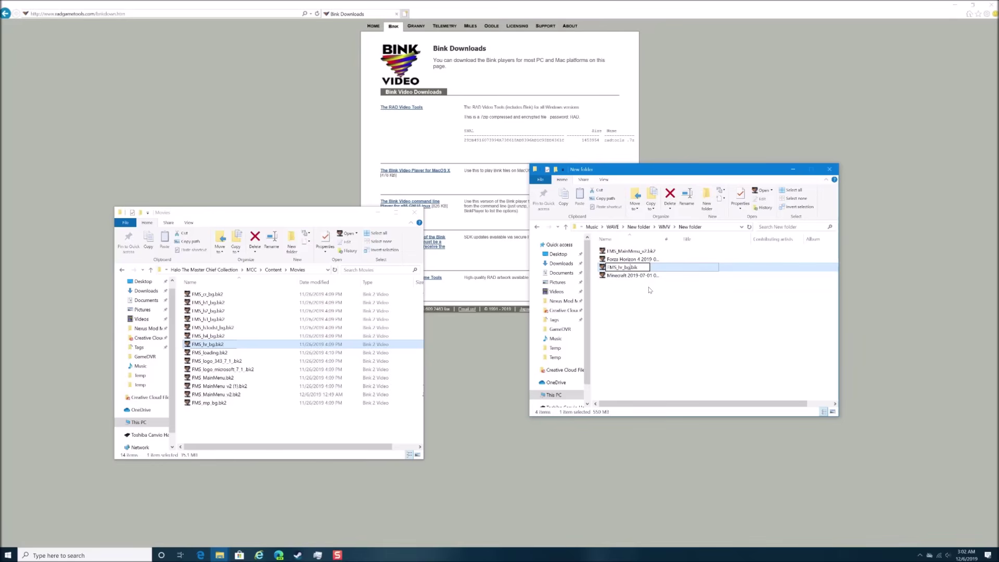
{"action": "key", "text": "Return"}
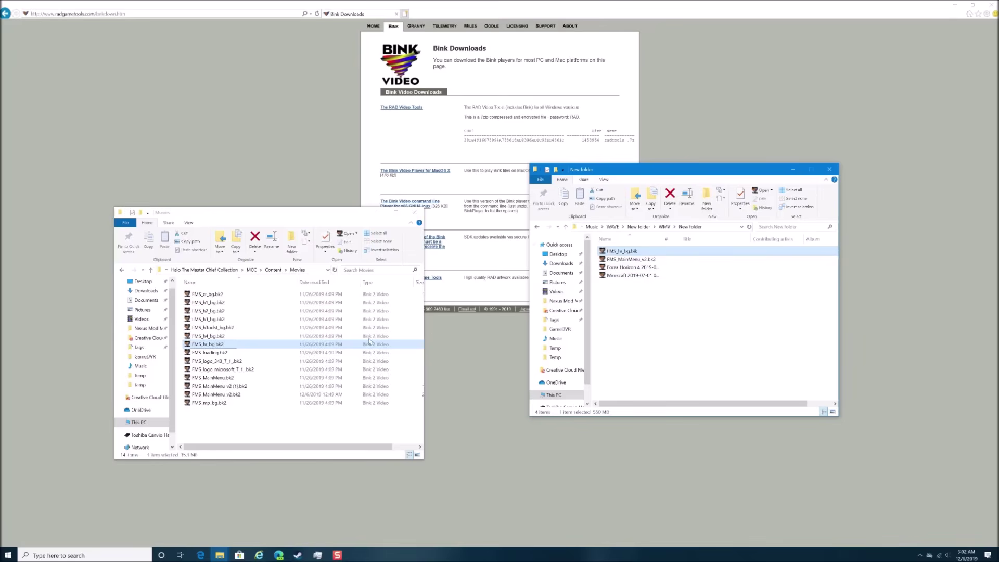
Rename the existing FMS_hr_bg.bk2 to FMS_hr_bg (1).bk2 and copy the converted FMS_hr_bg.bik into Movies.
{"action": "left_click", "coordinate": [211, 345]}
{"action": "type", "text": "(1)"}
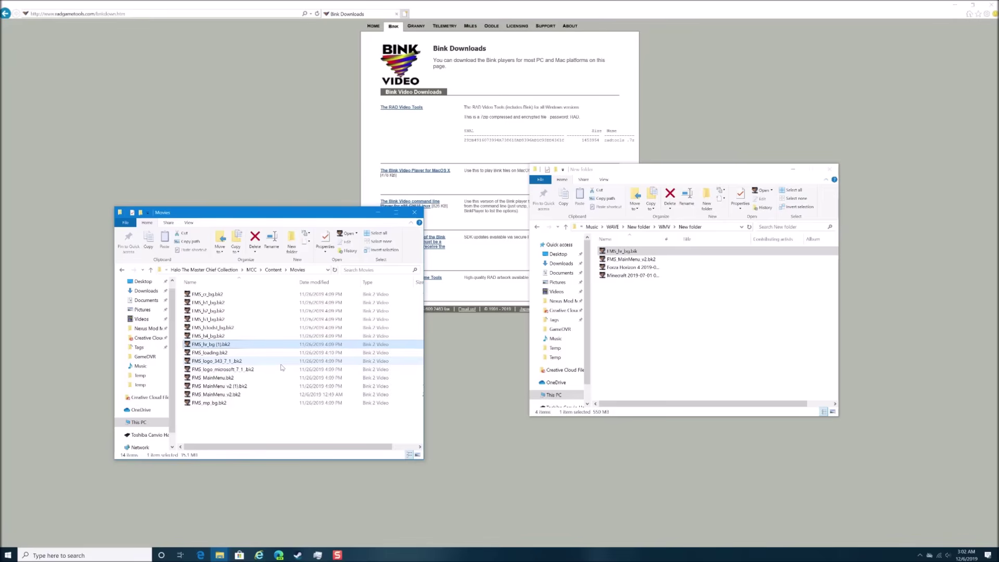
{"action": "left_click_drag", "start_coordinate": [624, 255], "coordinate": [278, 428]}
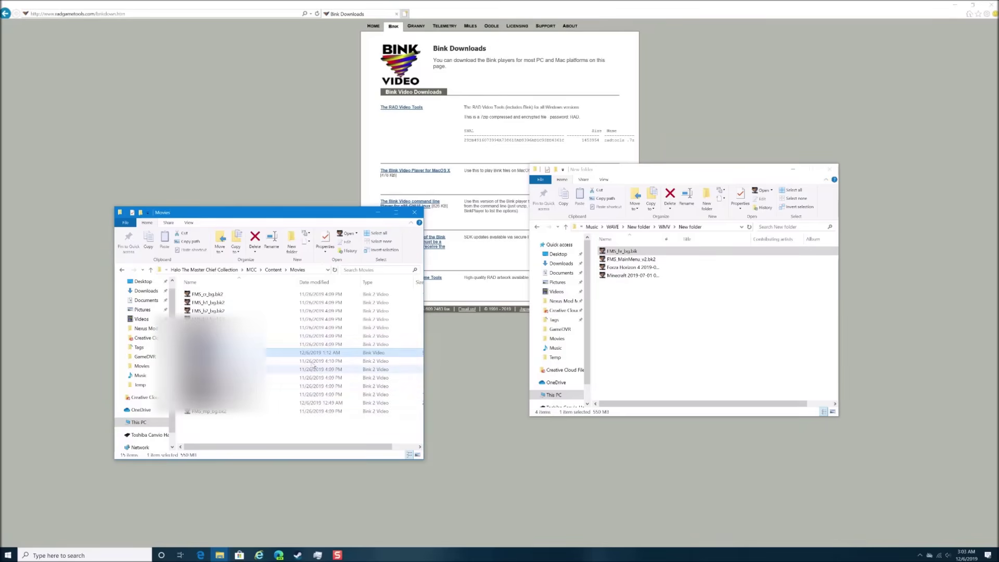
{"action": "left_click", "coordinate": [298, 554]}
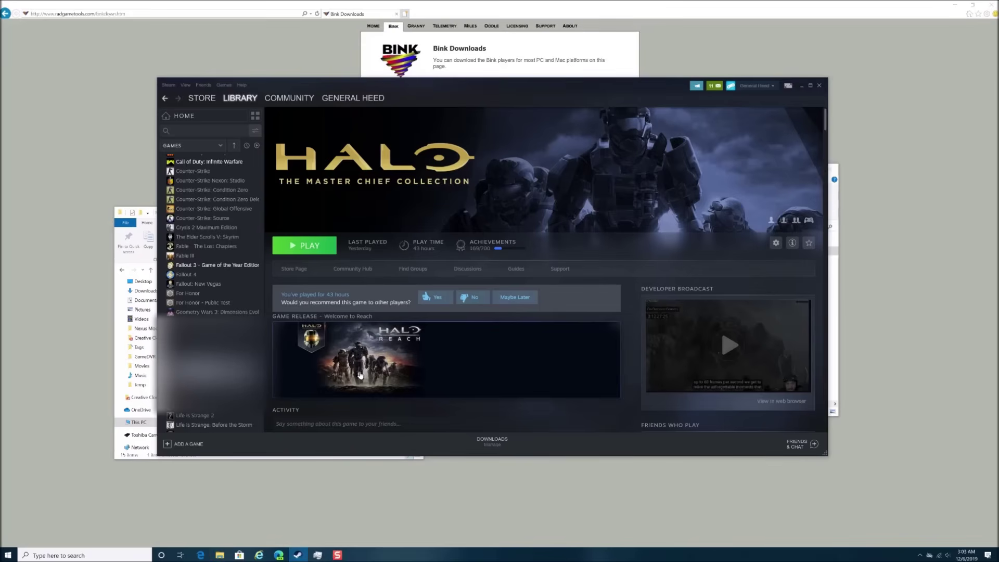
Launch Halo: The Master Chief Collection from Steam with the standard play option.
{"action": "left_click", "coordinate": [319, 250]}
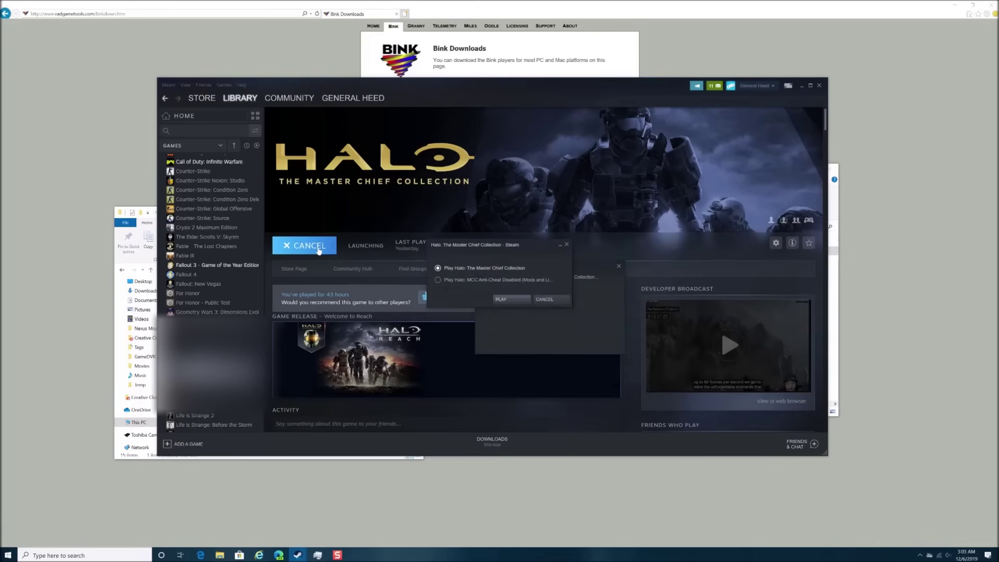
{"action": "left_click", "coordinate": [521, 300]}
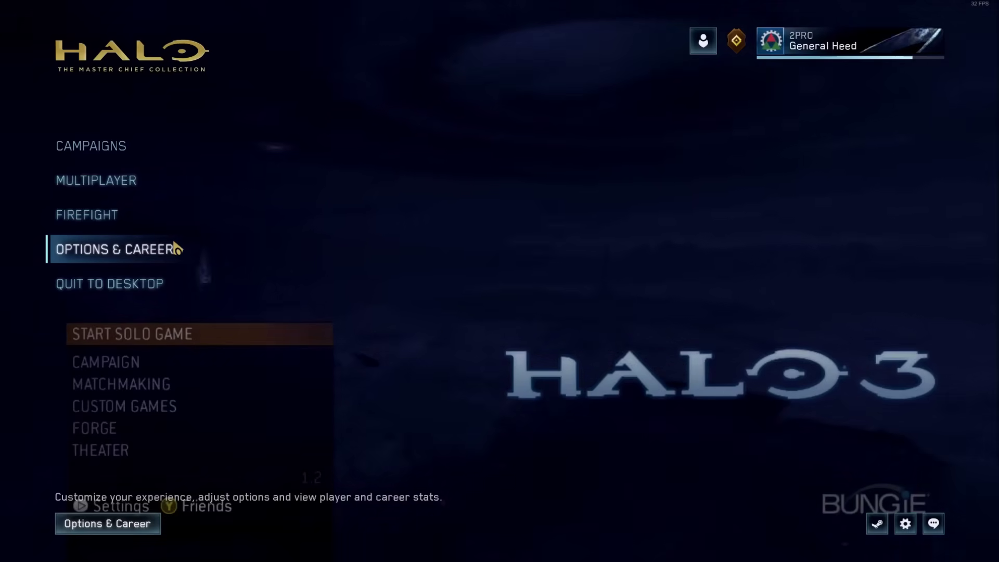
In Options & Career > Settings > Audio, set Menu Music Volume to 0, save, and return to the main menu.
{"action": "left_click", "coordinate": [176, 248]}
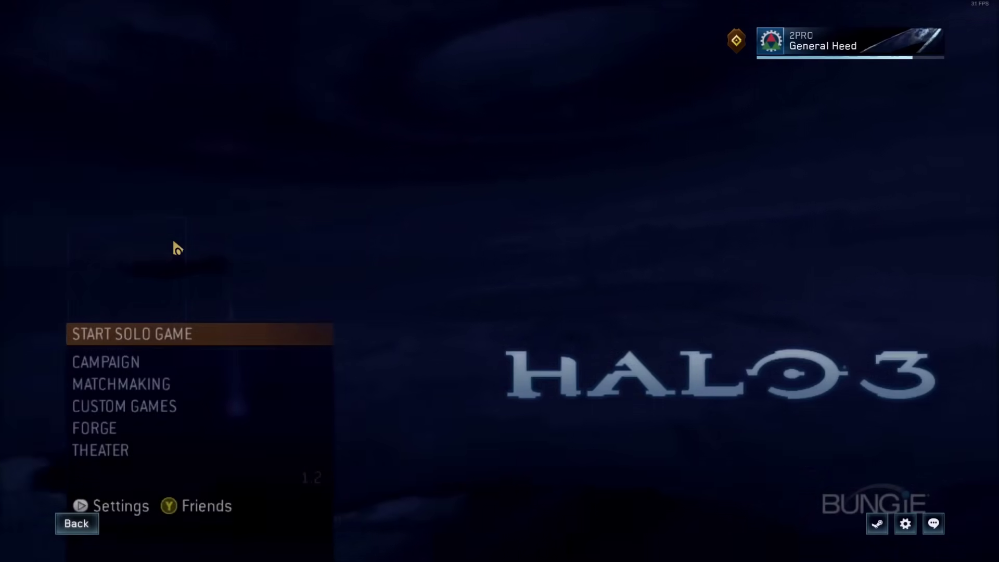
{"action": "left_click", "coordinate": [757, 269]}
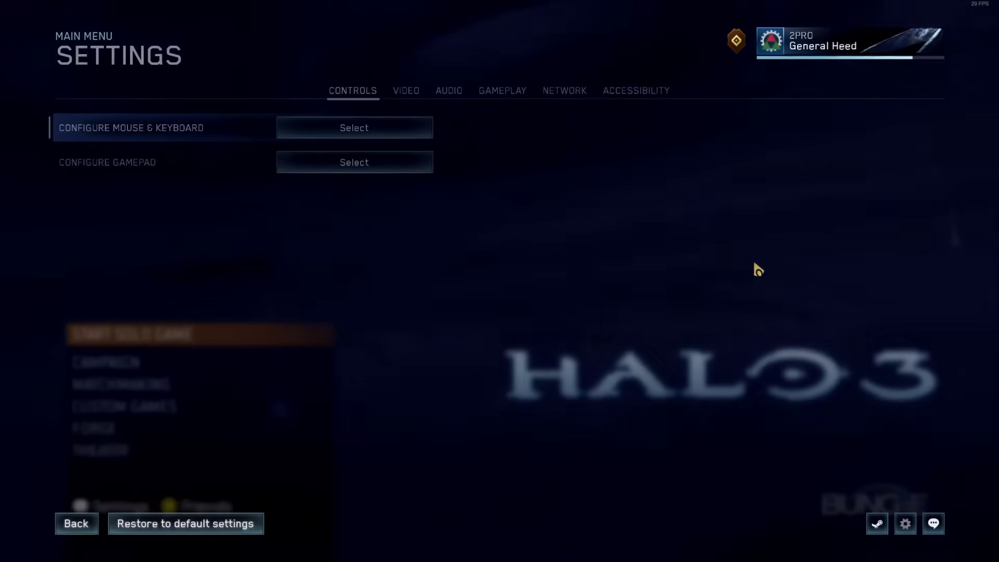
{"action": "left_click", "coordinate": [449, 94]}
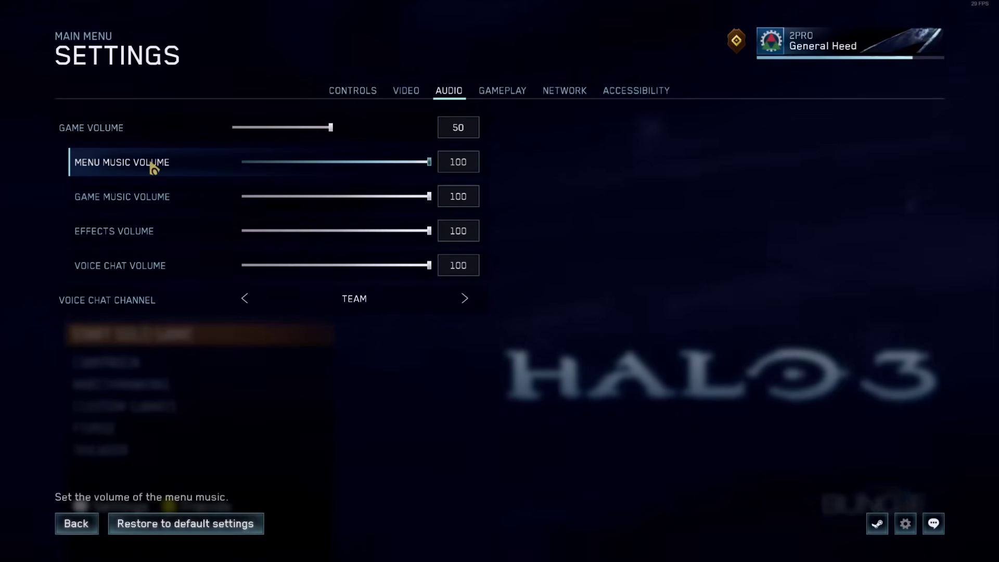
{"action": "left_click_drag", "start_coordinate": [428, 165], "coordinate": [232, 162]}
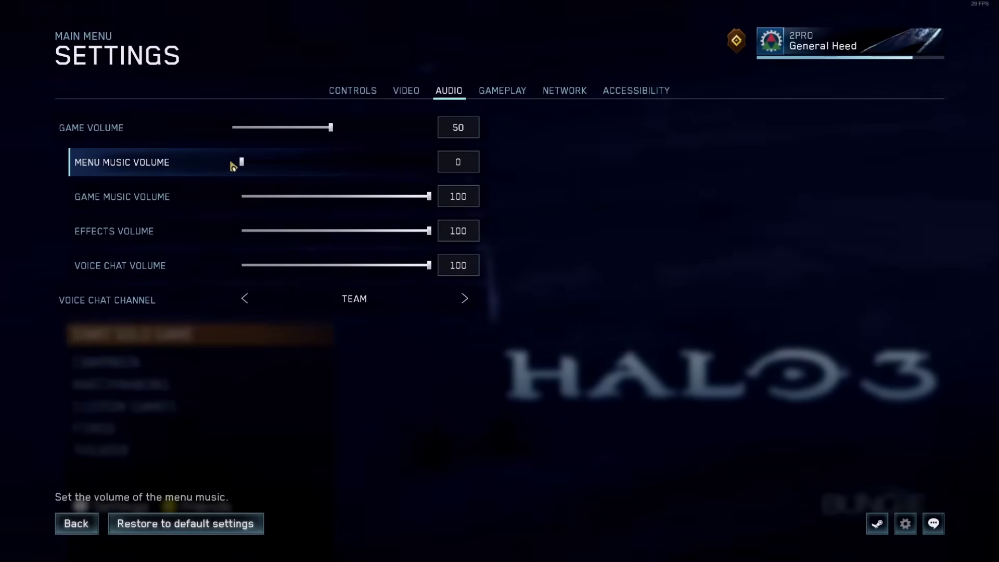
{"action": "left_click", "coordinate": [82, 524]}
{"action": "left_click", "coordinate": [399, 323]}
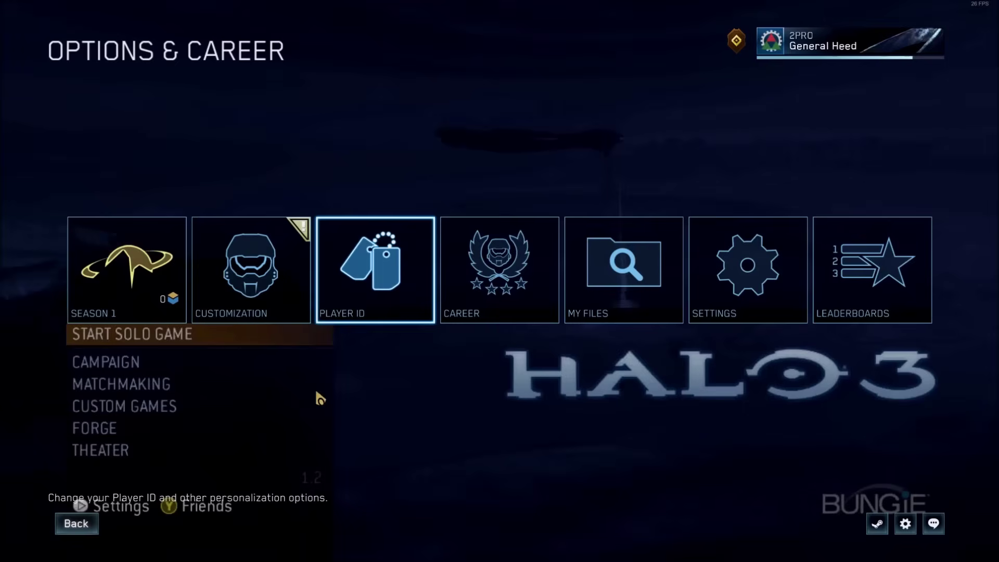
{"action": "left_click", "coordinate": [77, 523]}
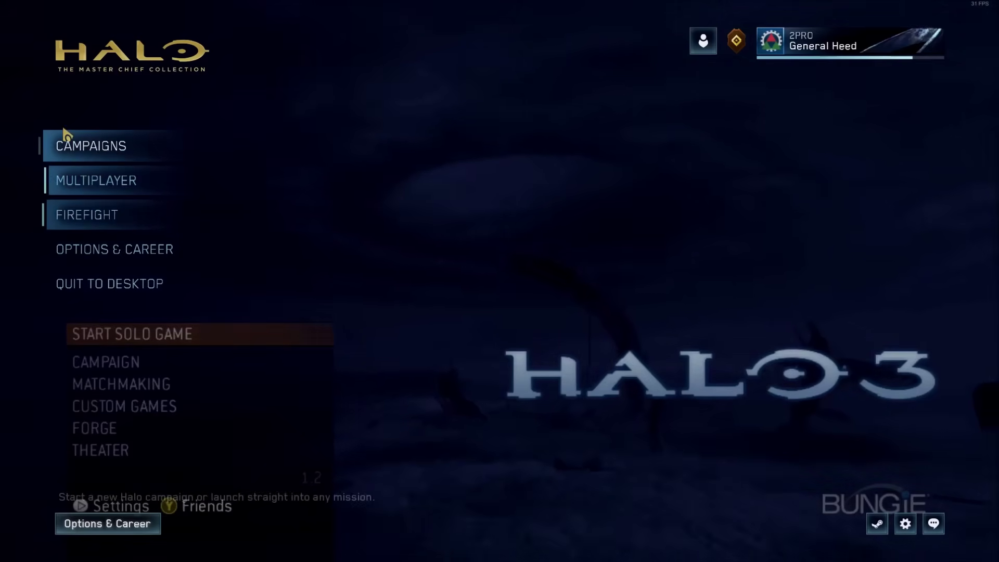
Go Campaigns > Halo: Reach > Missions and pick The Pillar of Autumn with Rally Point Alpha up to the launch screen.
{"action": "left_click", "coordinate": [109, 155]}
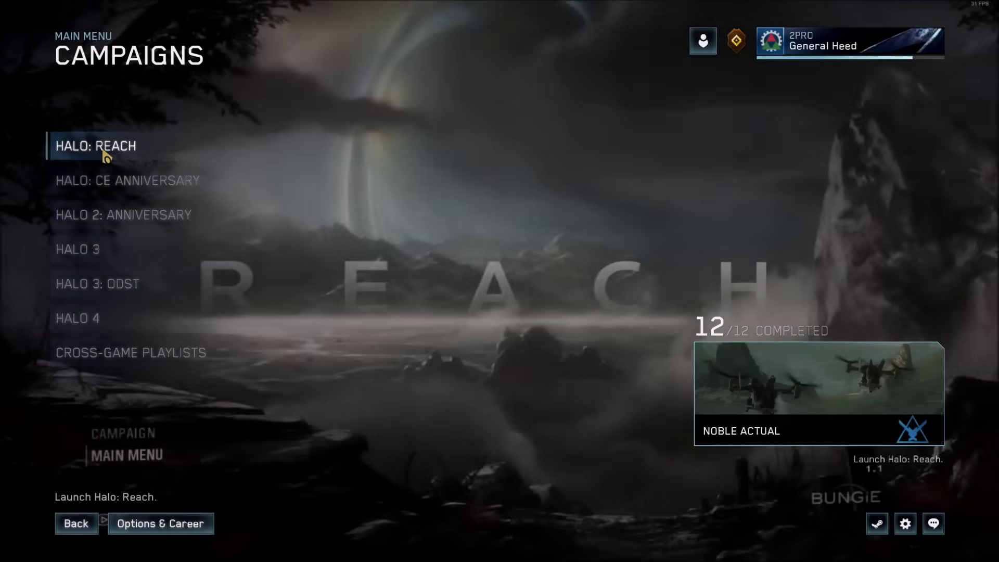
{"action": "left_click", "coordinate": [107, 156]}
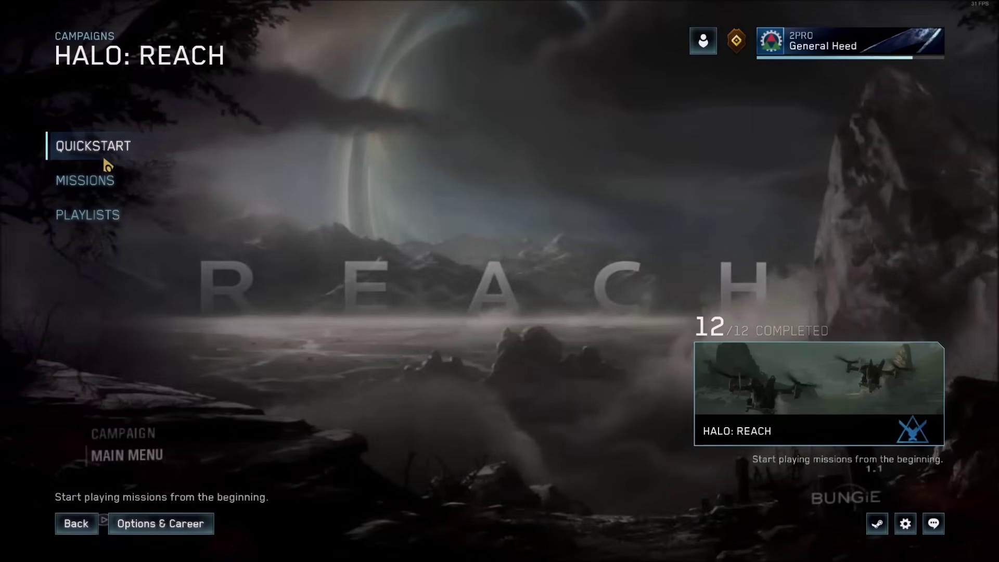
{"action": "left_click", "coordinate": [114, 187]}
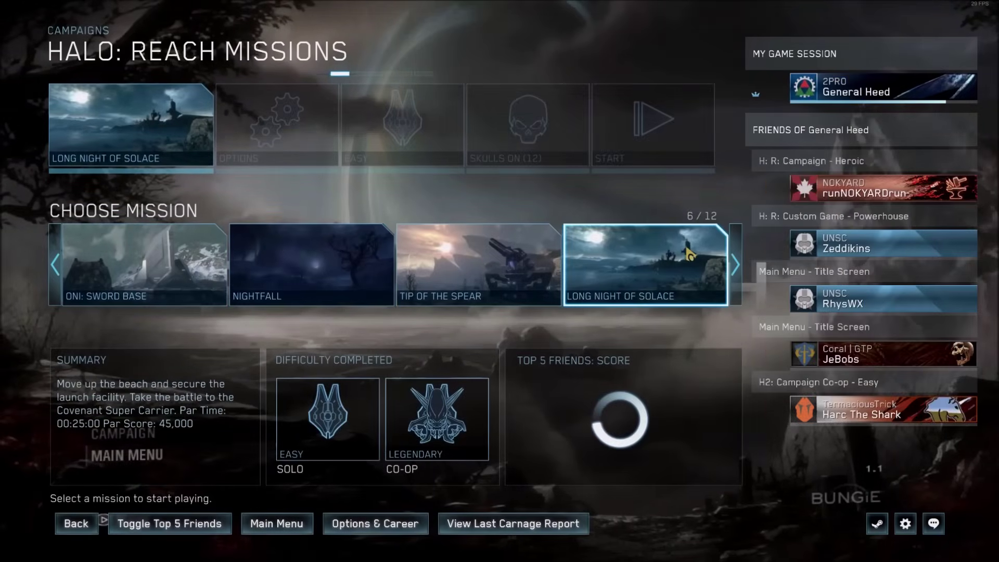
{"action": "left_click", "coordinate": [735, 262]}
{"action": "left_click", "coordinate": [735, 262]}
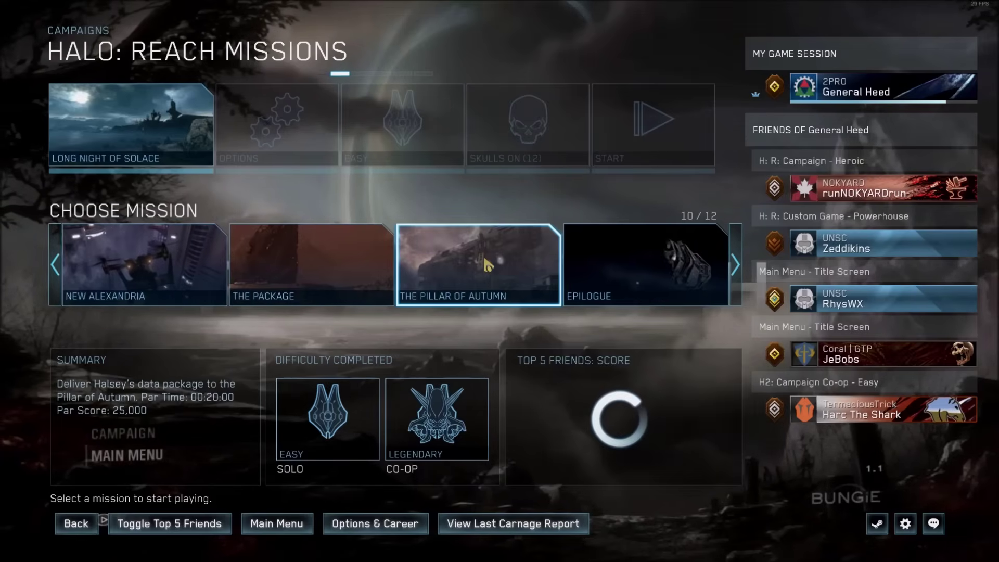
{"action": "left_click", "coordinate": [489, 266]}
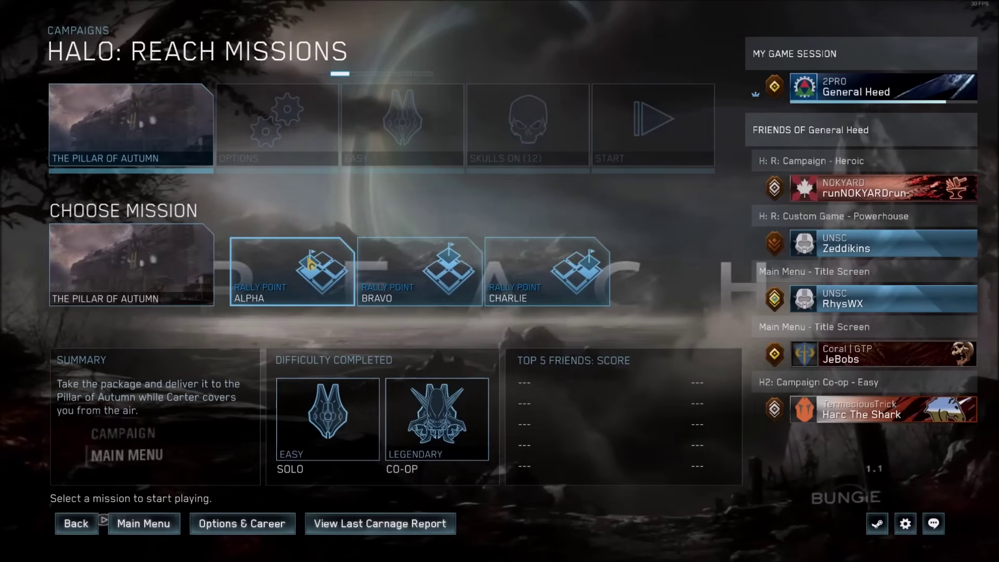
{"action": "left_click", "coordinate": [309, 263]}
{"action": "left_click", "coordinate": [309, 266]}
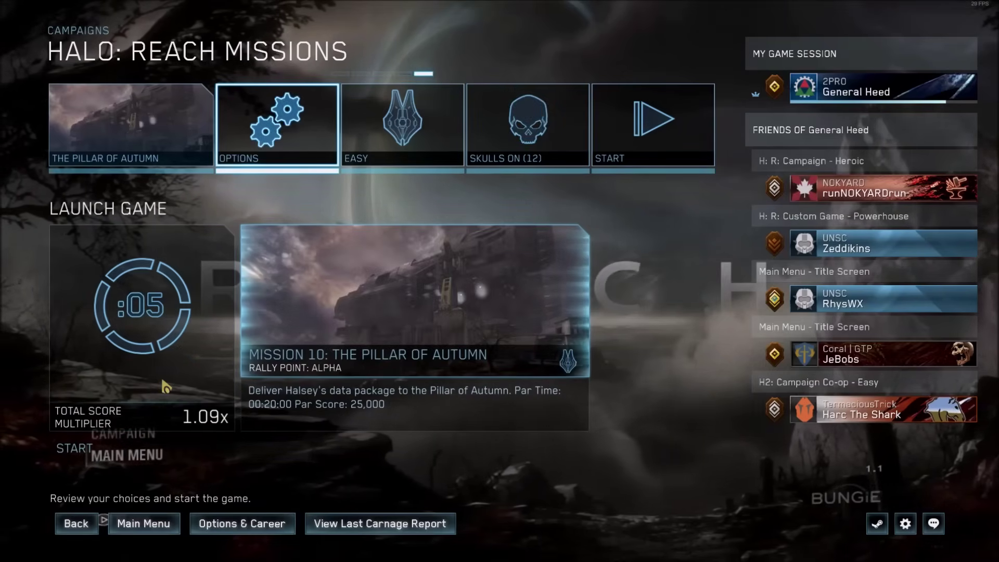
Back out step by step from the launch screen to the main menu, now showing Forza Horizon 4 footage.
{"action": "left_click", "coordinate": [82, 528]}
{"action": "left_click", "coordinate": [82, 528]}
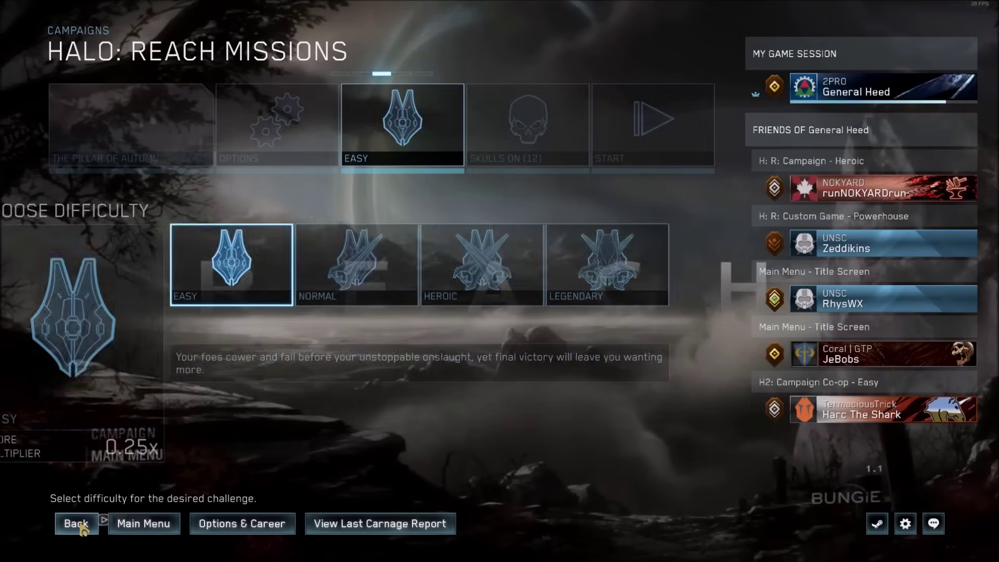
{"action": "left_click", "coordinate": [81, 528]}
{"action": "left_click", "coordinate": [82, 527]}
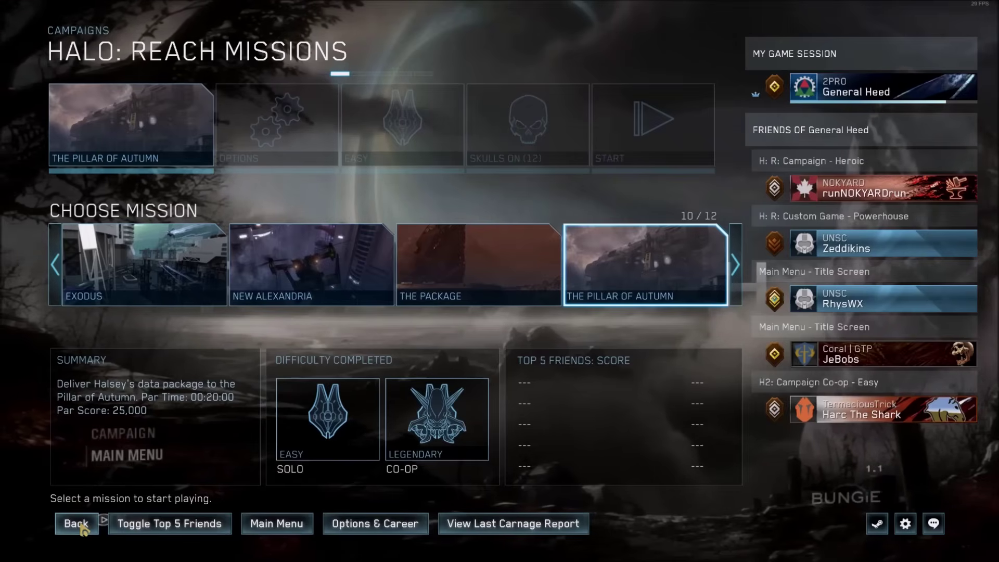
{"action": "left_click", "coordinate": [82, 528]}
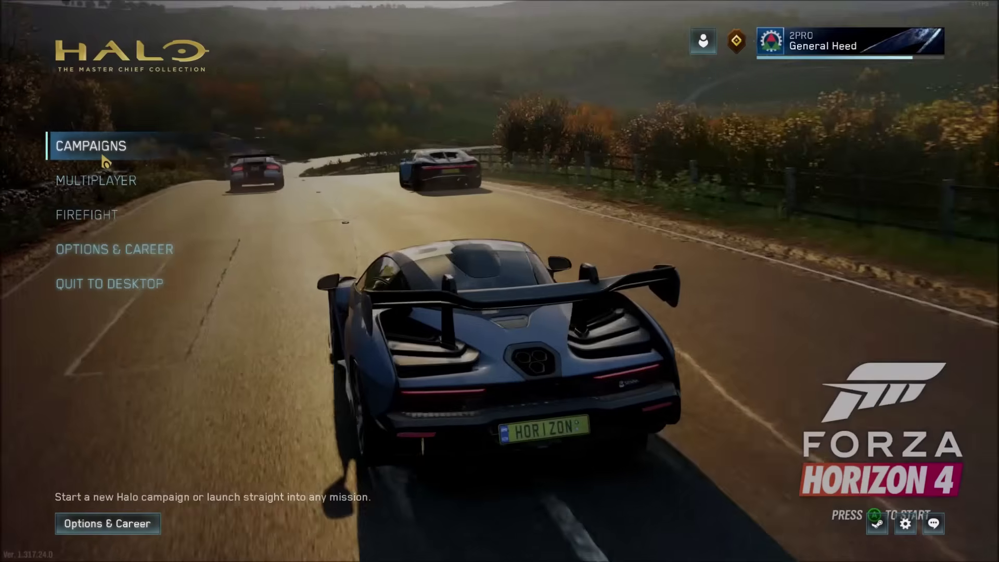
Open Multiplayer > Social Games twice over the new Minecraft menu background.
{"action": "left_click", "coordinate": [102, 183]}
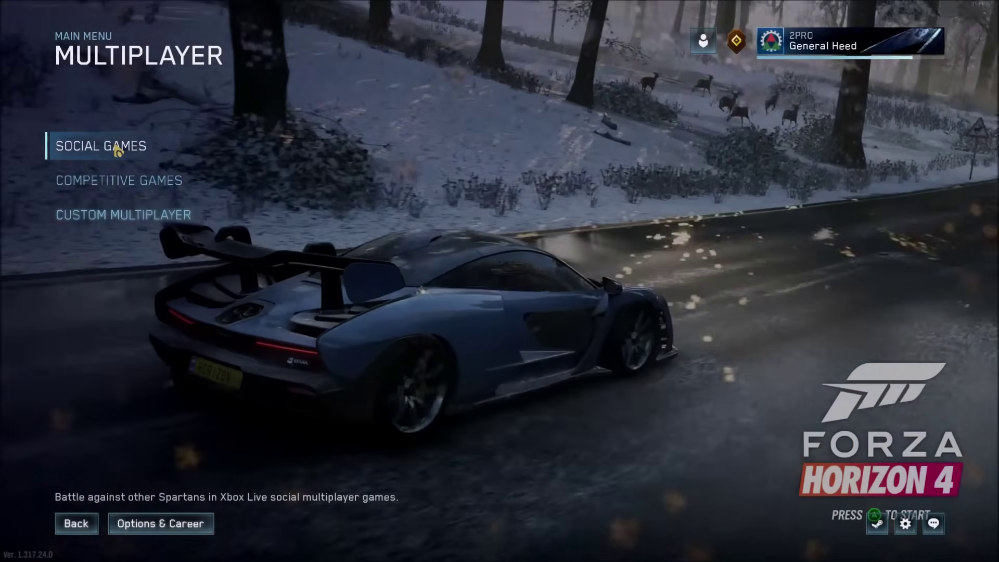
{"action": "left_click", "coordinate": [117, 146]}
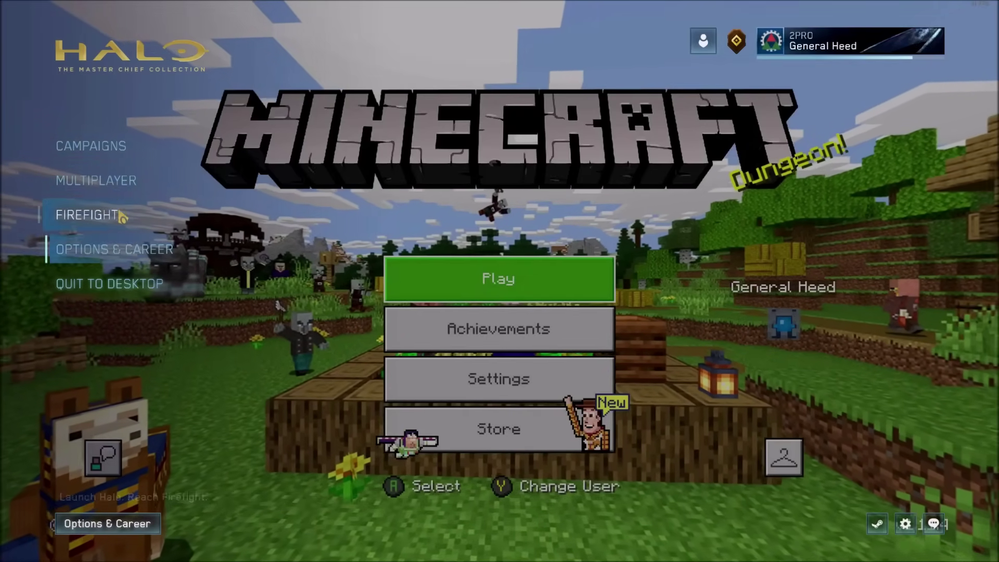
{"action": "left_click", "coordinate": [112, 182]}
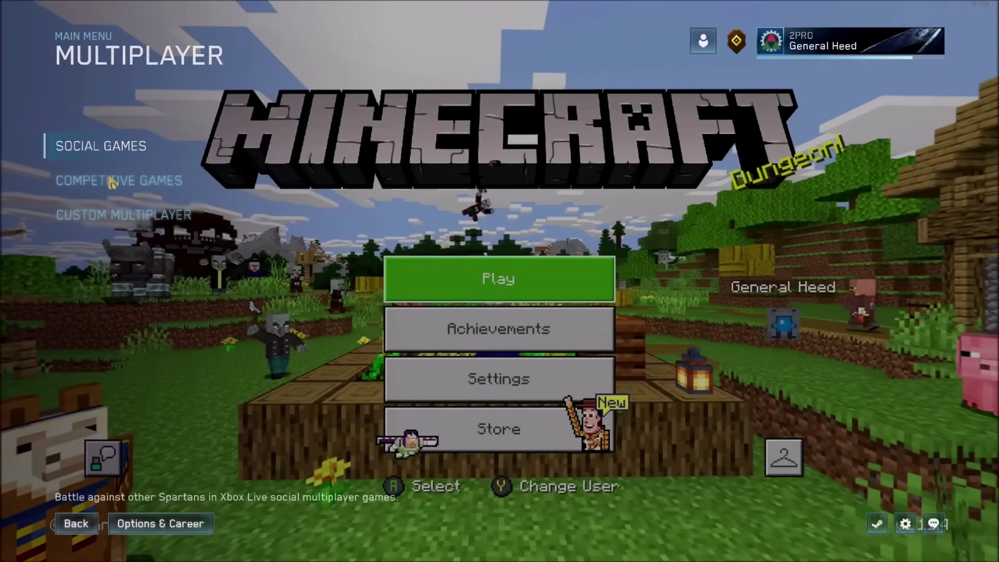
{"action": "left_click", "coordinate": [117, 145]}
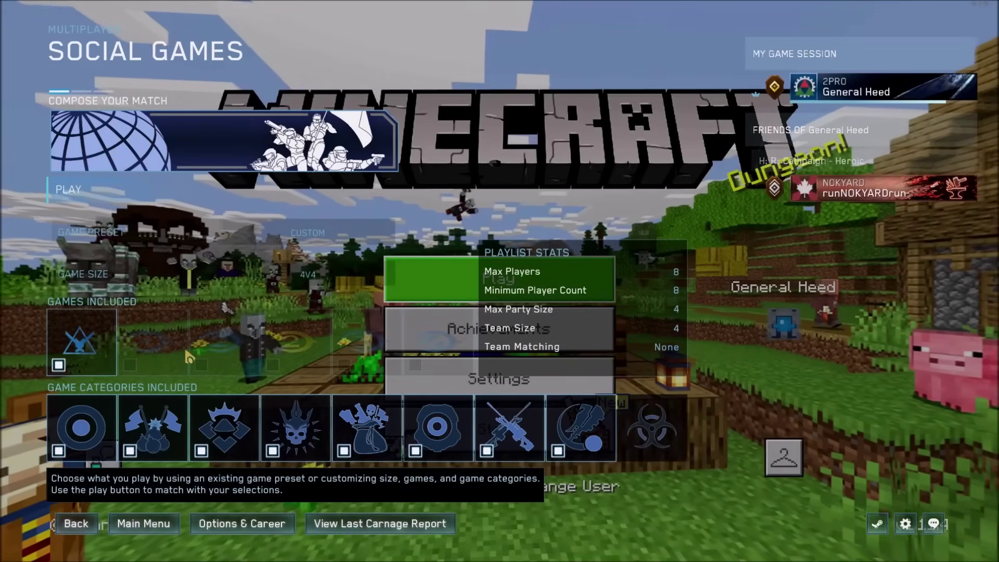